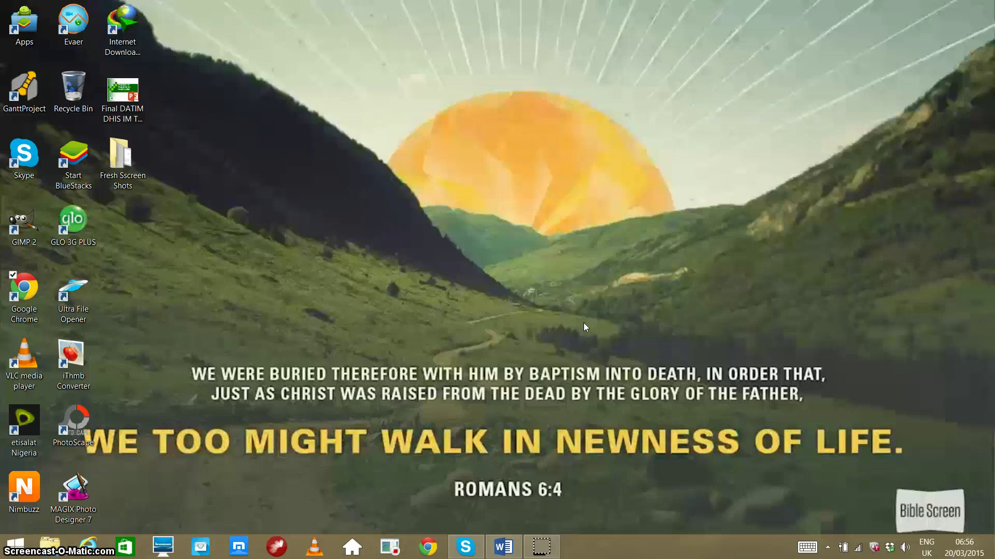
# Page through screens 1–6 of the Word User Creation Guide, then minimize it.
pyautogui.click(518, 544)
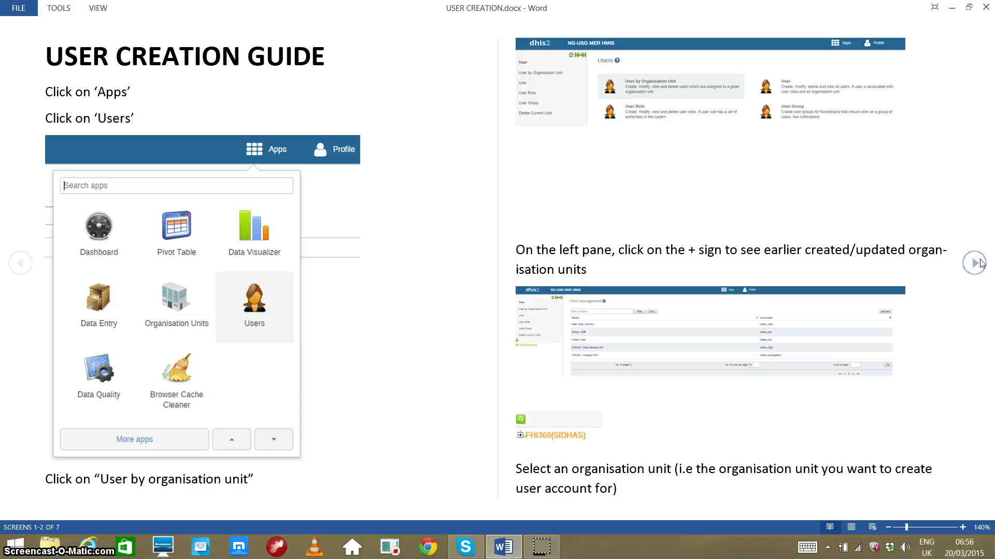
pyautogui.click(978, 263)
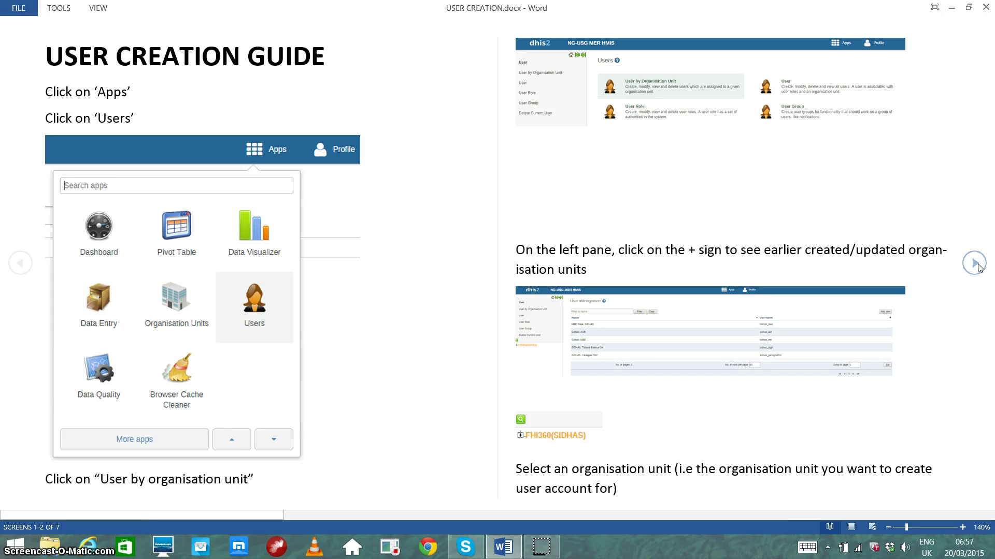
pyautogui.click(975, 263)
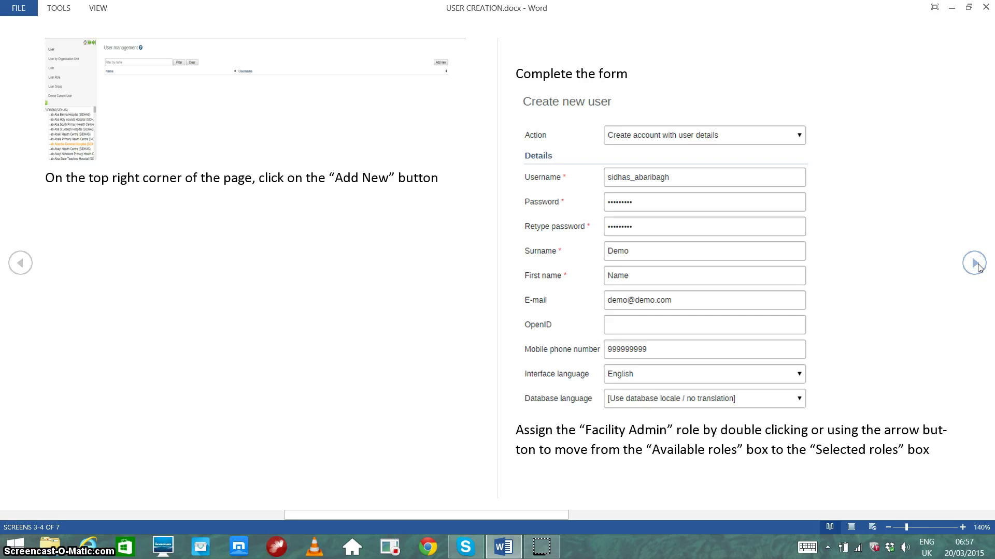
pyautogui.click(975, 263)
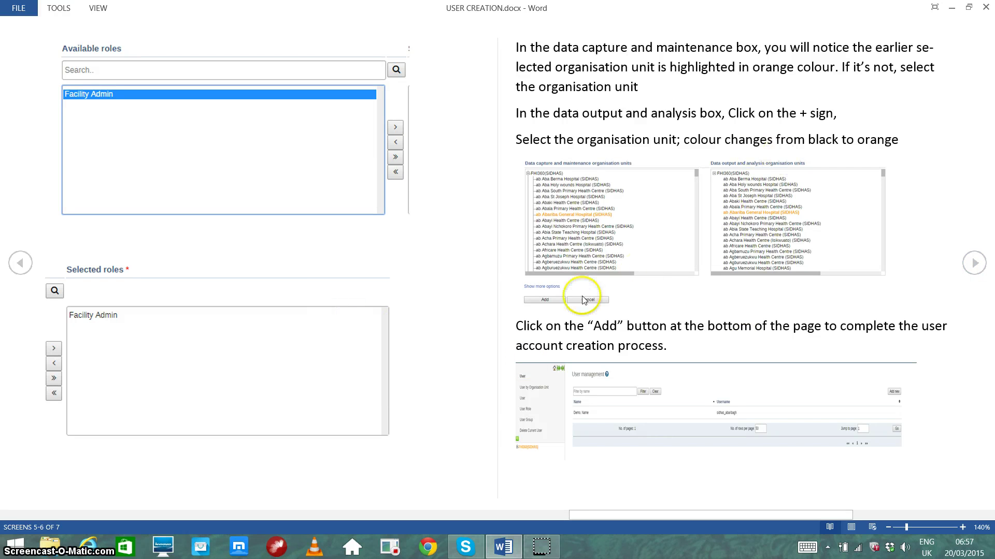
pyautogui.click(952, 7)
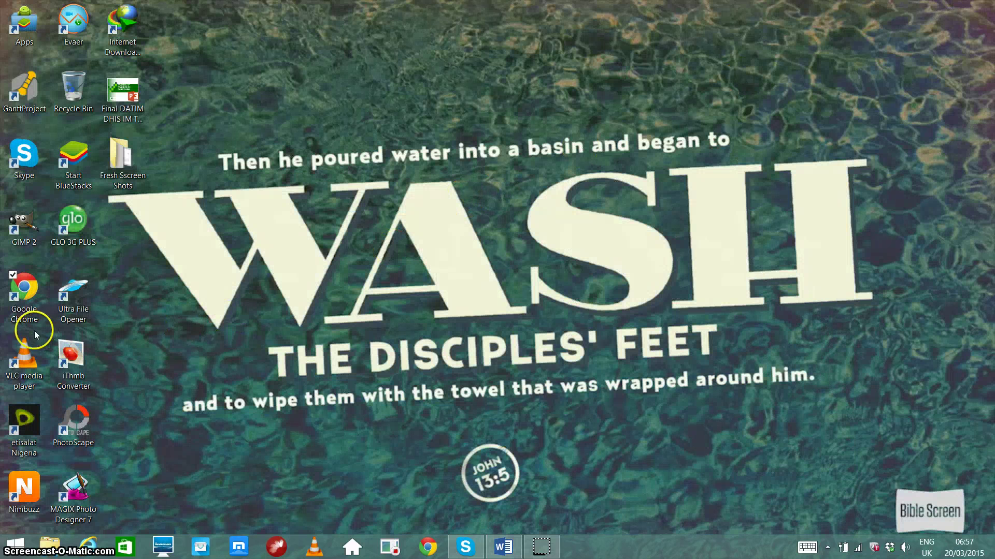
pyautogui.click(26, 311)
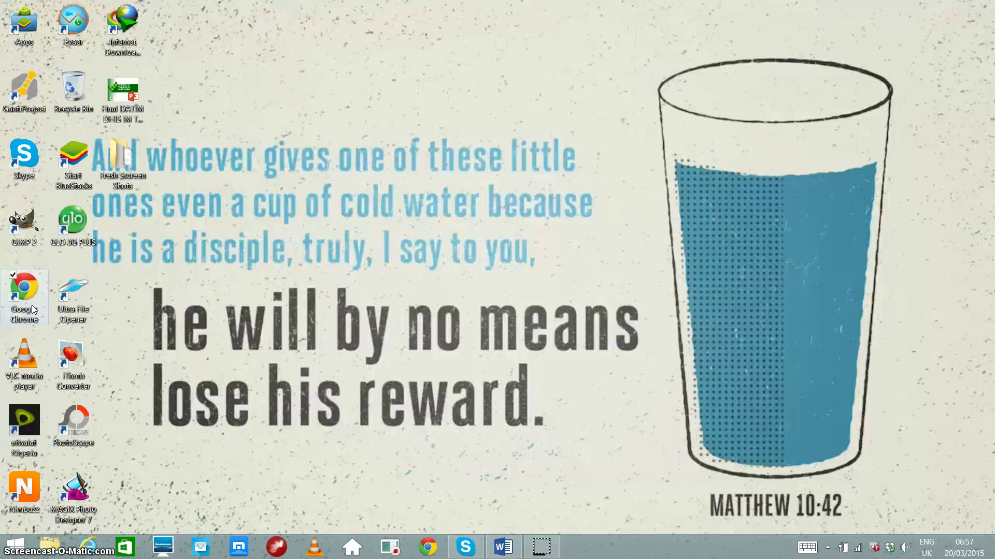
# Launch Google Chrome from its desktop shortcut.
pyautogui.doubleClick(32, 310)
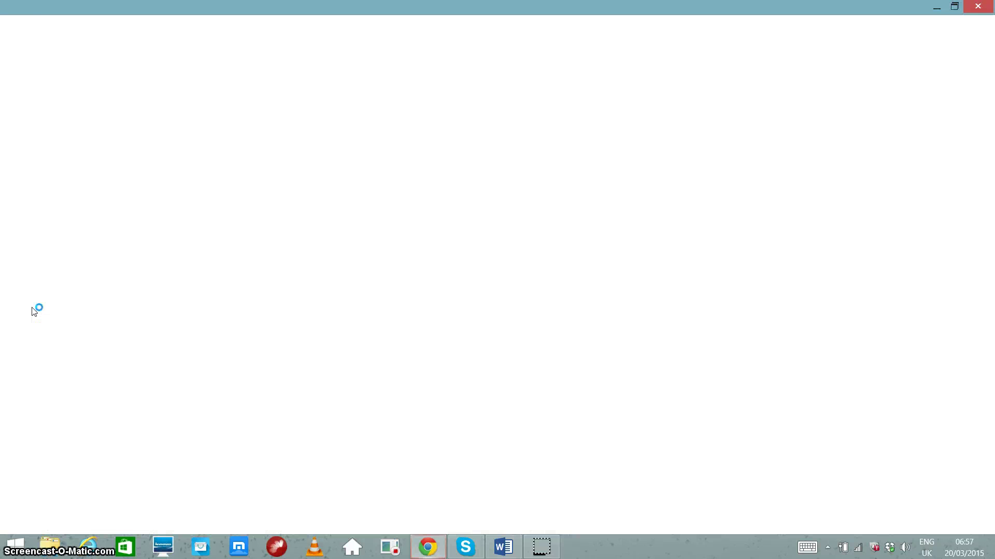
pyautogui.click(333, 22)
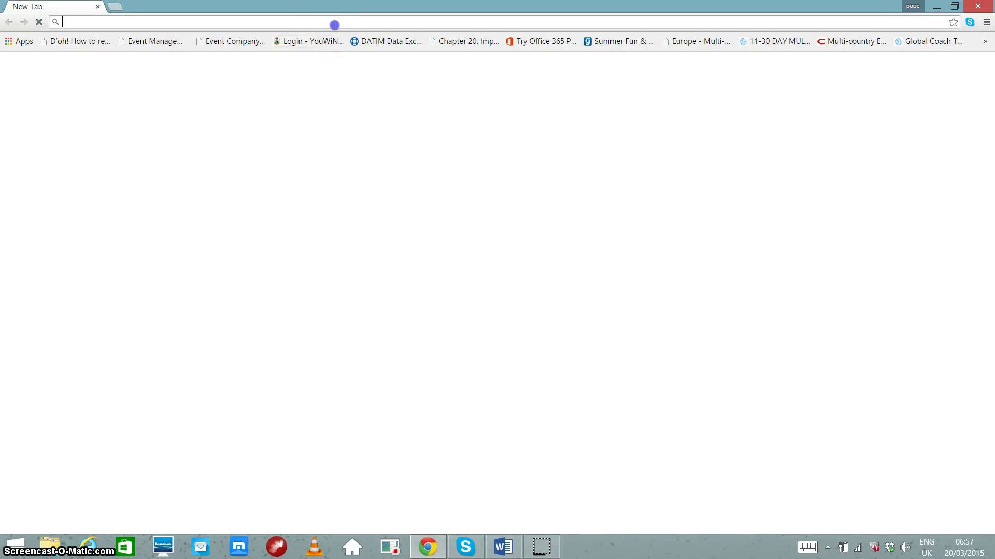
pyautogui.write('www.')
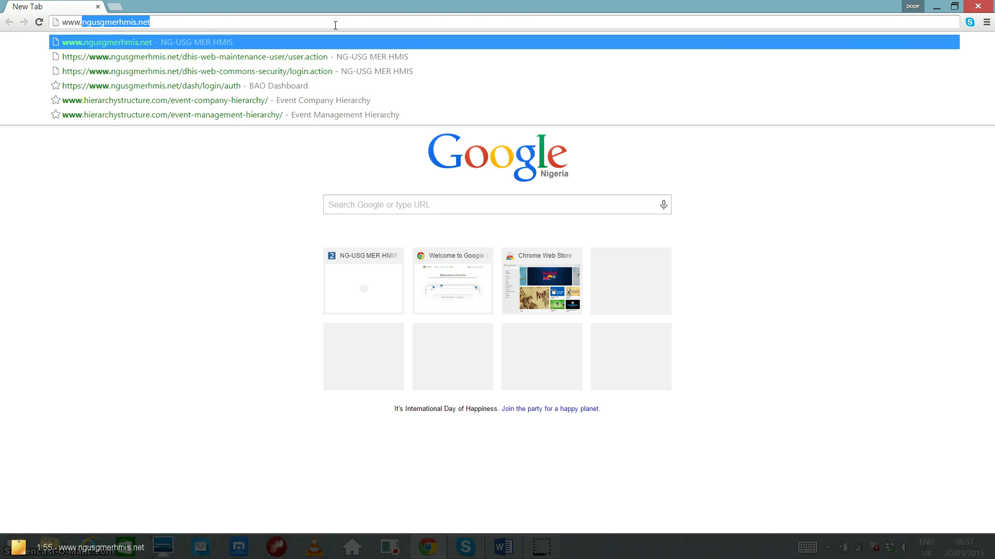
pyautogui.write('ngusgme')
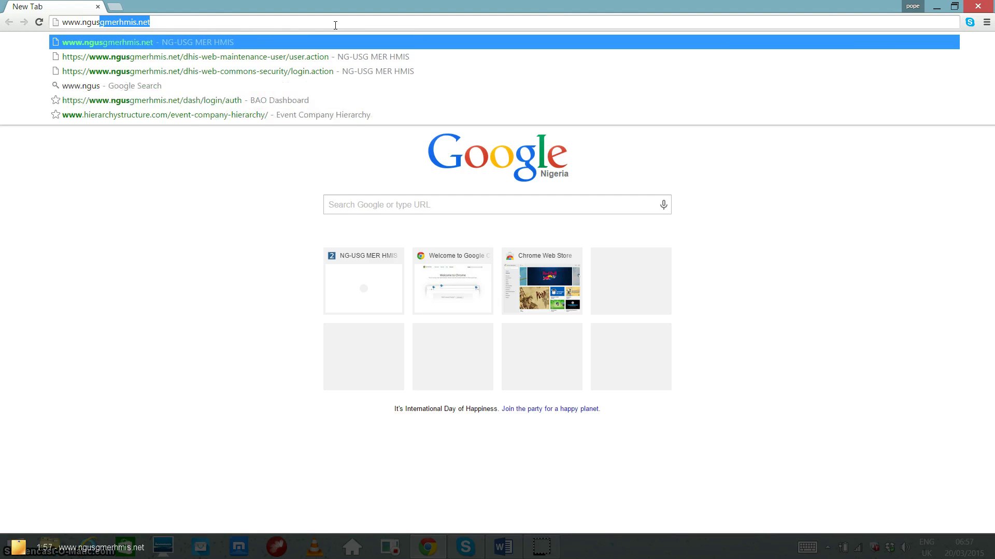
pyautogui.write('rhmis')
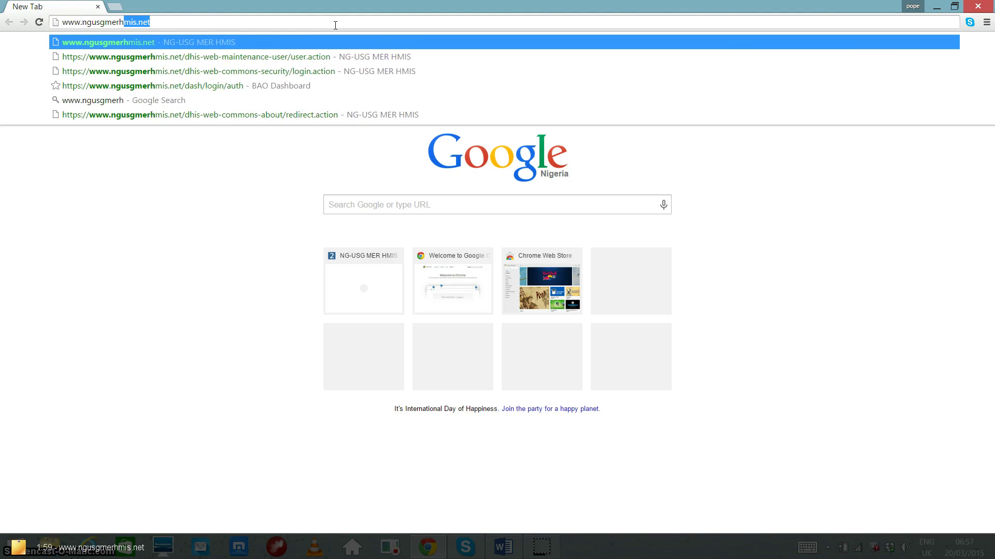
pyautogui.write('.net')
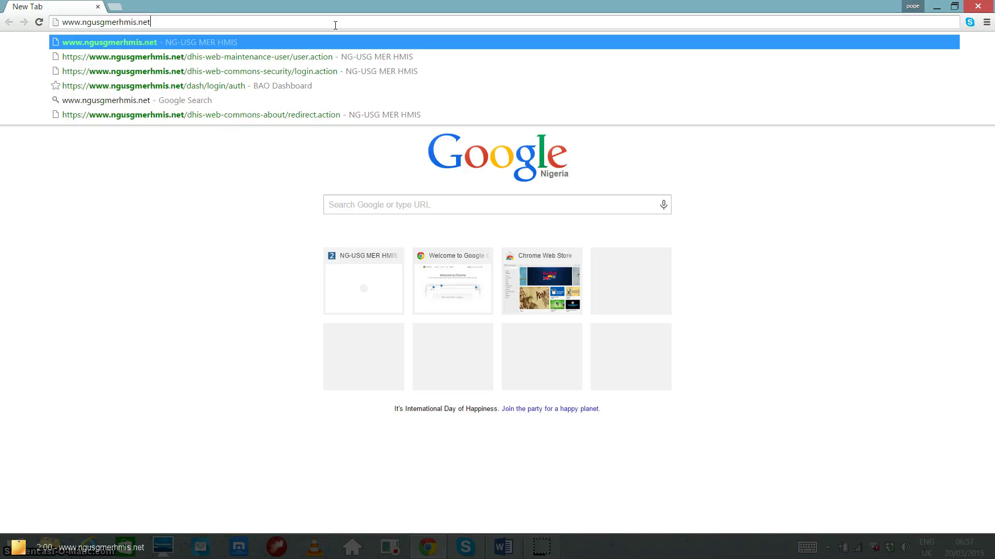
pyautogui.press('Return')
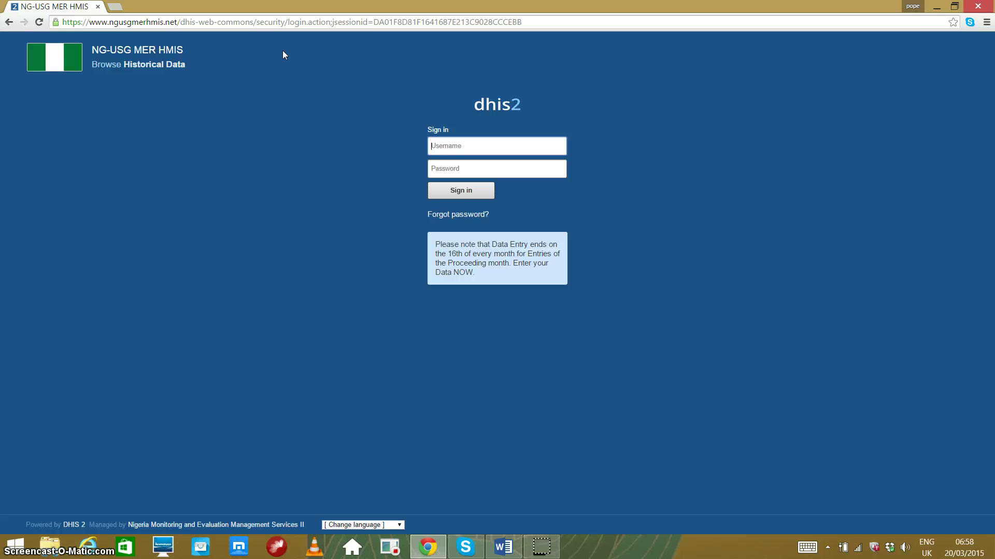
# Sign in with the administrator username, fixing its mistyped prefix, and the account password.
pyautogui.write('c')
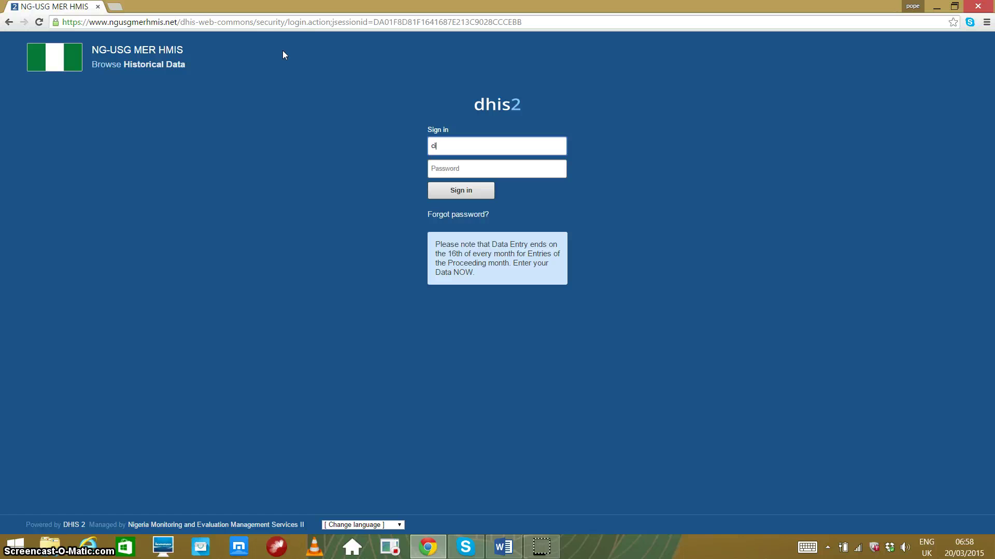
pyautogui.write('ihp')
pyautogui.write('_admin')
pyautogui.press('Left')
pyautogui.press('Left')
pyautogui.press('Left')
pyautogui.press('Left')
pyautogui.press('Left')
pyautogui.press('BackSpace')
pyautogui.press('BackSpace')
pyautogui.press('BackSpace')
pyautogui.press('BackSpace')
pyautogui.press('BackSpace')
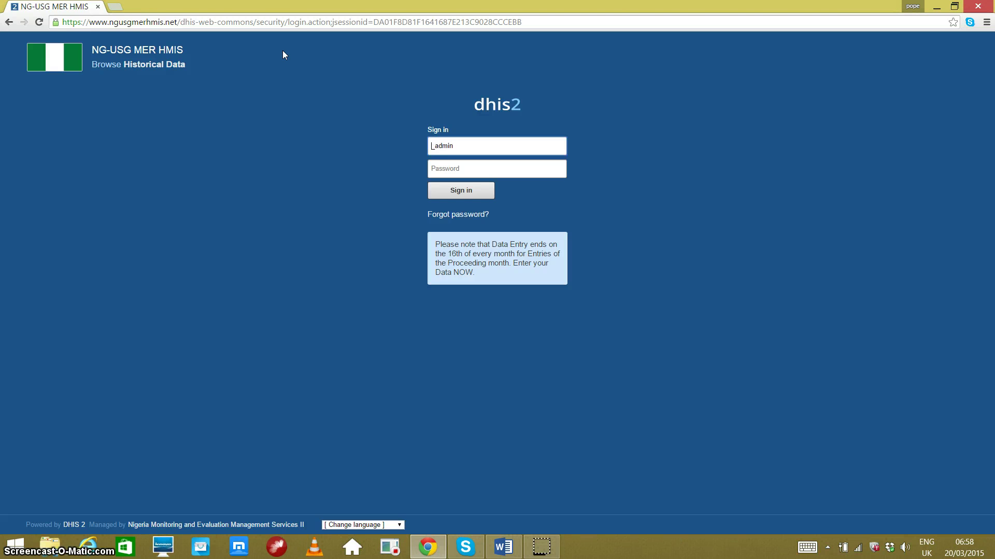
pyautogui.write('sid_')
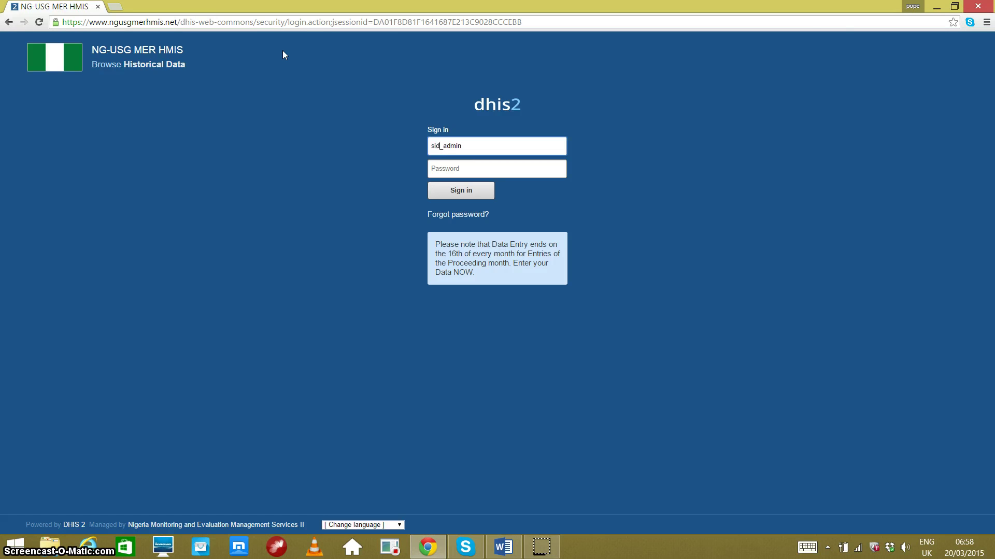
pyautogui.write('has')
pyautogui.press('BackSpace')
pyautogui.press('BackSpace')
pyautogui.press('BackSpace')
pyautogui.press('BackSpace')
pyautogui.press('BackSpace')
pyautogui.press('BackSpace')
pyautogui.write('ecews')
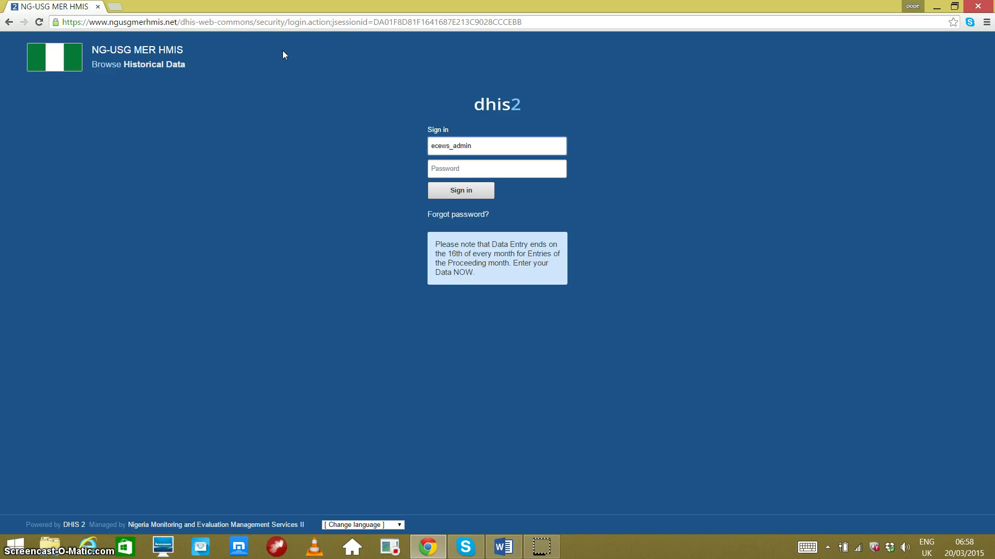
pyautogui.press('BackSpace')
pyautogui.press('BackSpace')
pyautogui.press('BackSpace')
pyautogui.press('BackSpace')
pyautogui.press('BackSpace')
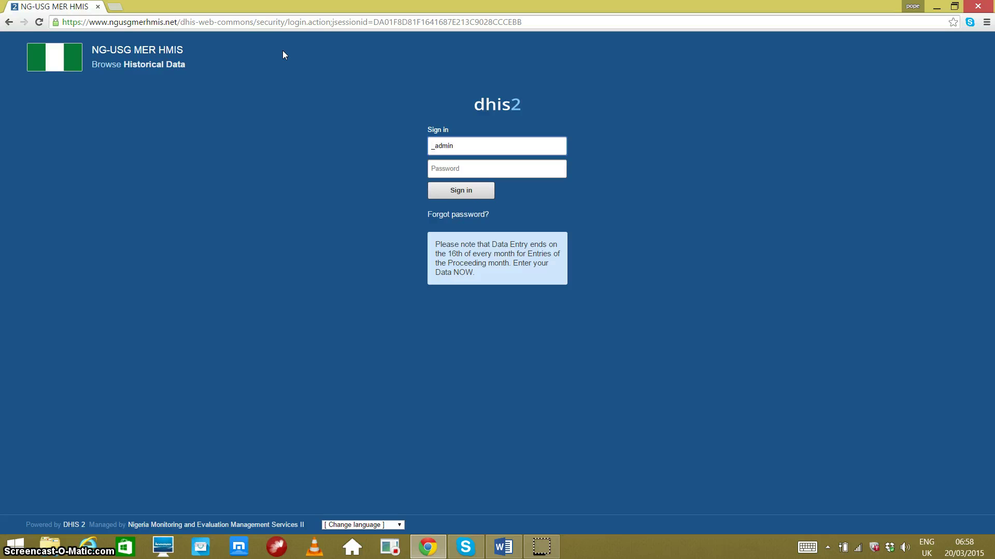
pyautogui.write('sidhas')
pyautogui.click(480, 167)
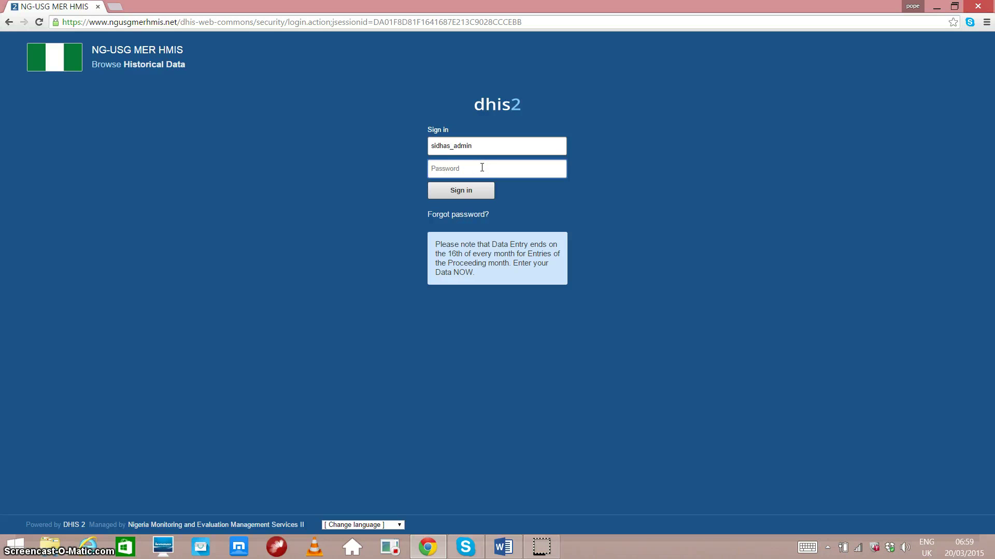
pyautogui.write('•')
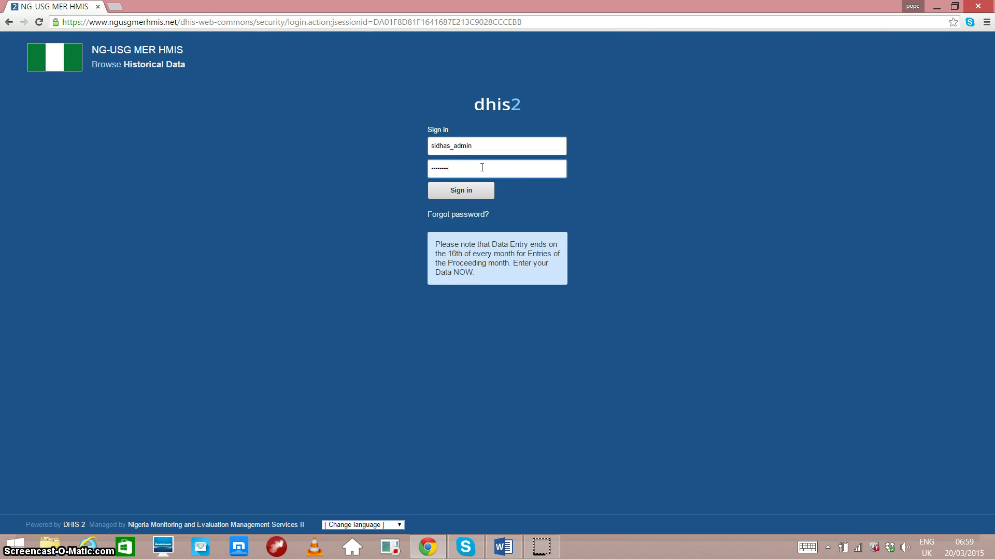
pyautogui.write('••••••••')
pyautogui.click(461, 191)
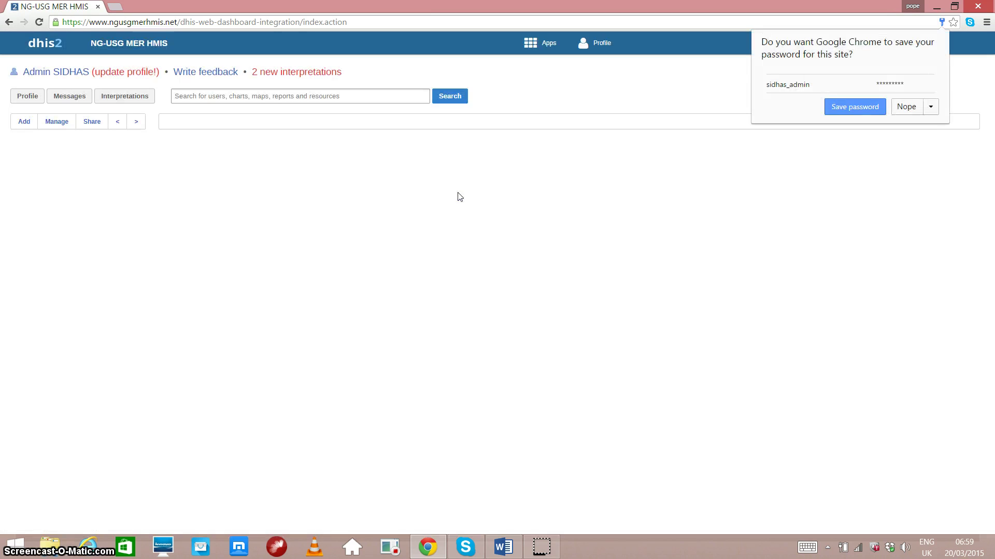
# Decline Chrome's offer to save the password and open the DHIS2 apps menu.
pyautogui.click(453, 199)
pyautogui.click(906, 107)
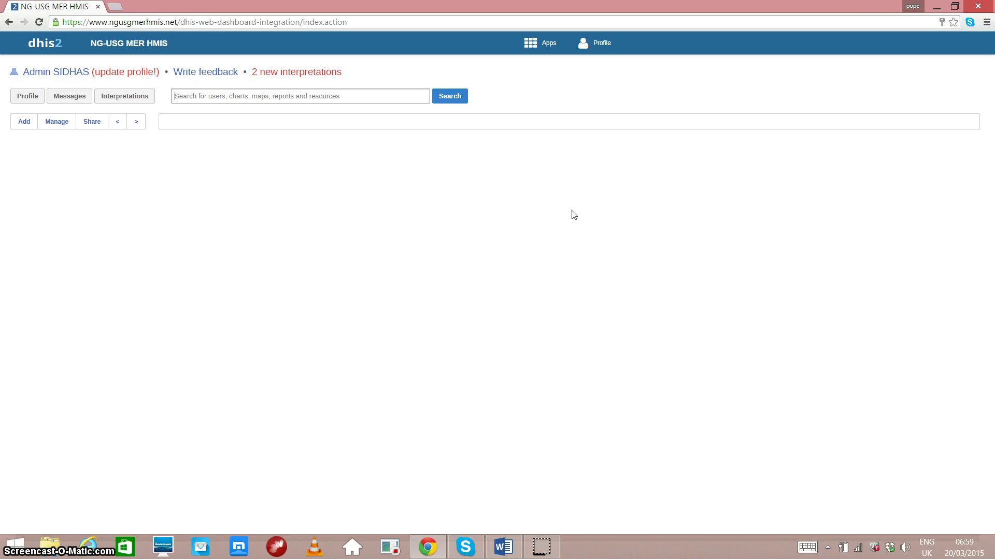
pyautogui.click(531, 42)
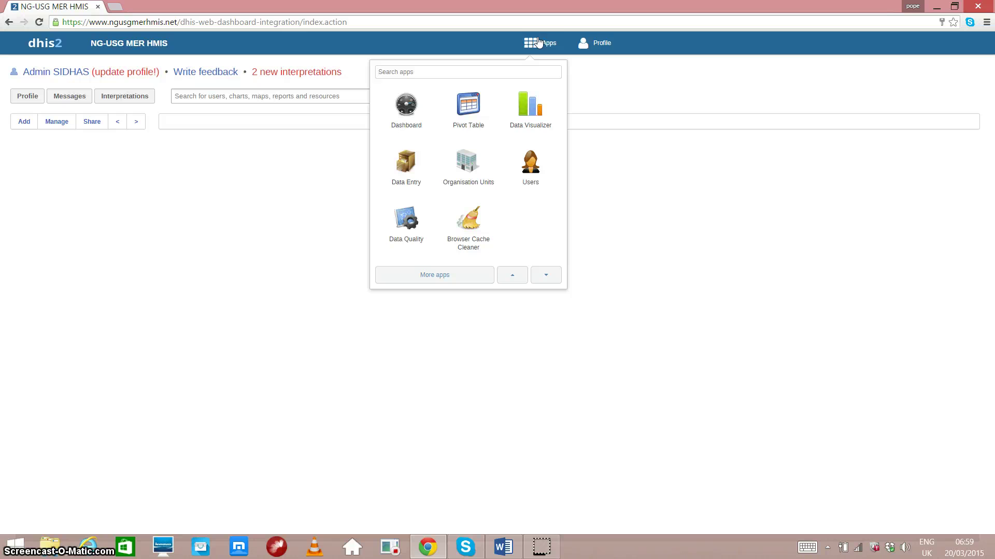
# Launch the Users app from the apps menu.
pyautogui.click(538, 73)
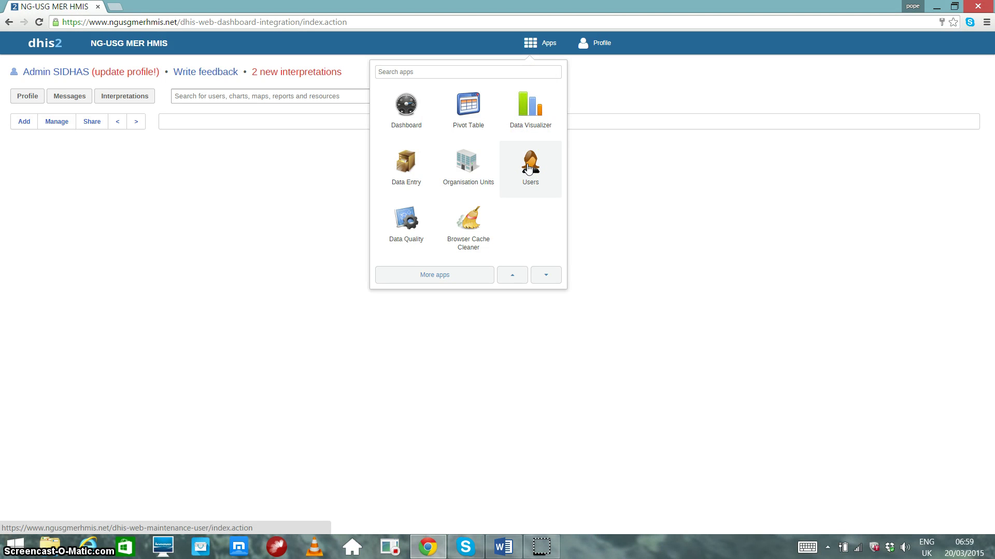
pyautogui.click(528, 169)
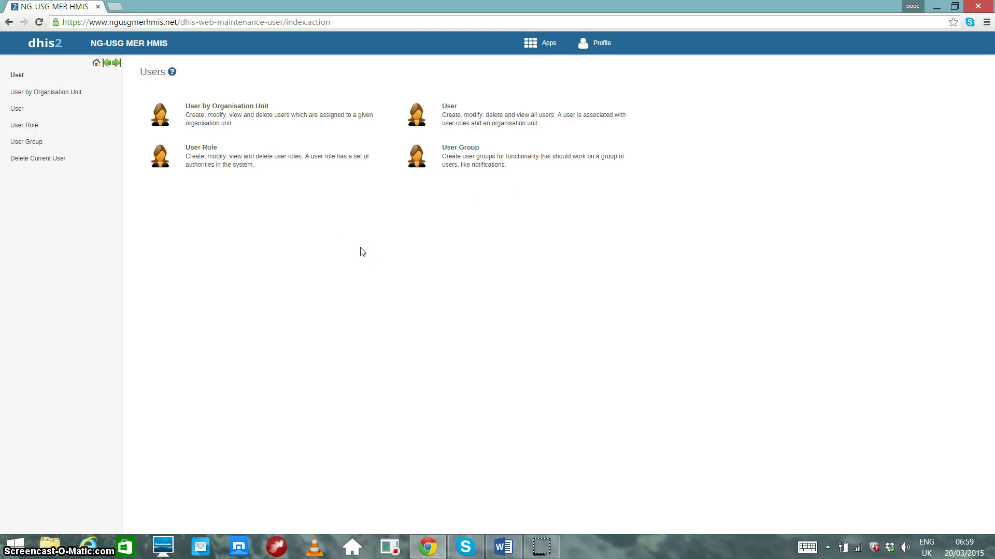
# Open 'User by Organisation Unit' to list the three existing users and the FHI360(SIDHAS) tree.
pyautogui.click(221, 128)
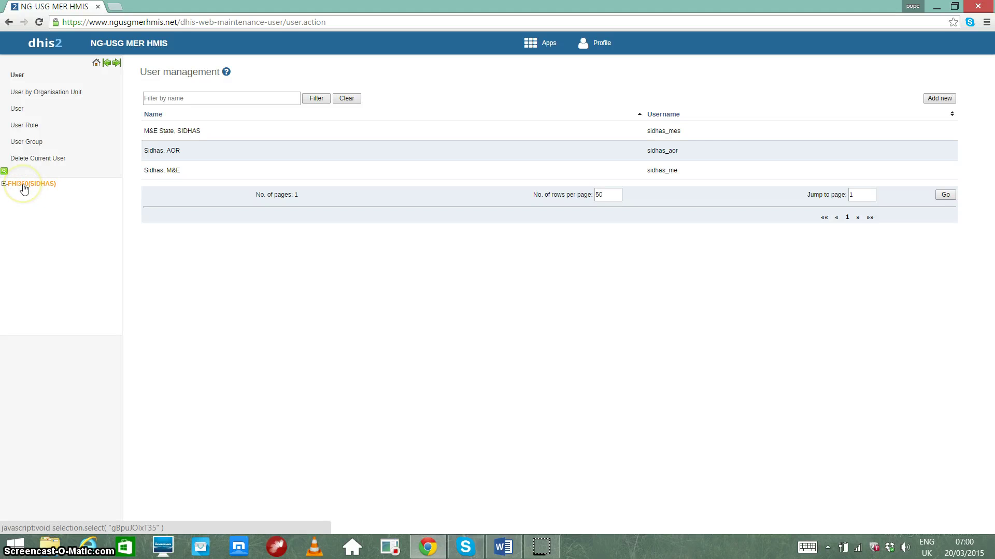
# Select FHI360(SIDHAS) in the organisation unit tree and expand its hospitals and health centres.
pyautogui.click(24, 188)
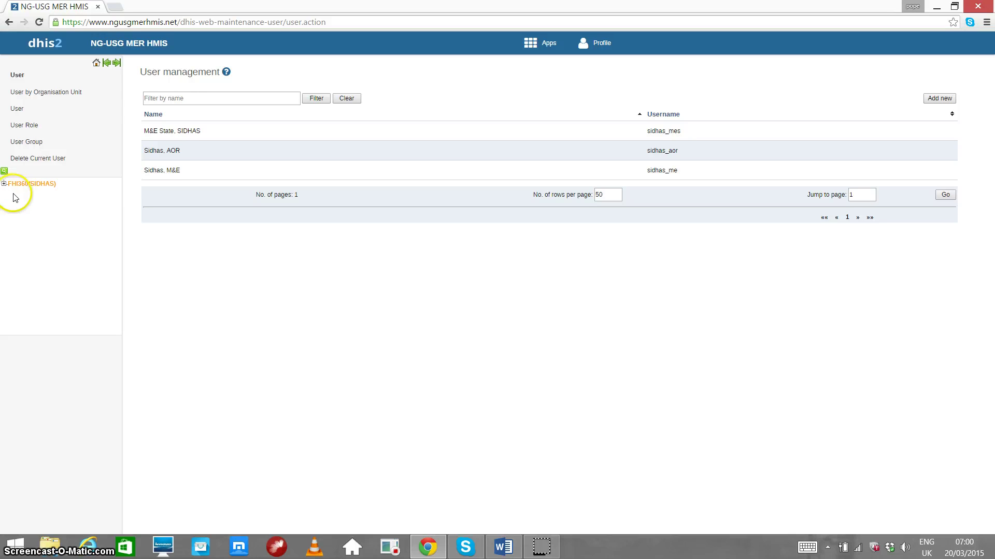
pyautogui.click(65, 263)
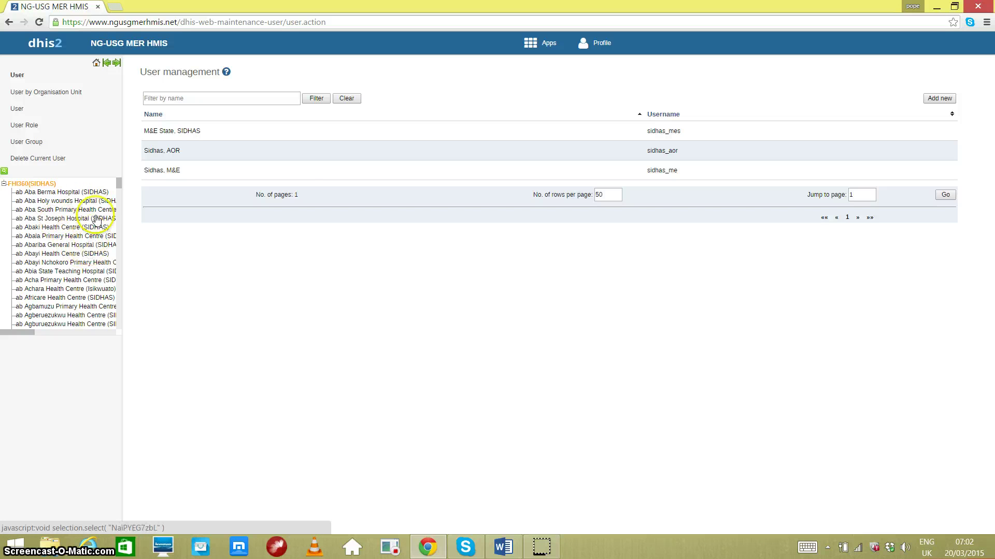
# Select Abaki Health Centre (SIDHAS) in the tree, which currently lists no users.
pyautogui.moveTo(119, 186)
pyautogui.mouseDown()
pyautogui.moveTo(118, 334)
pyautogui.moveTo(119, 182)
pyautogui.mouseUp()
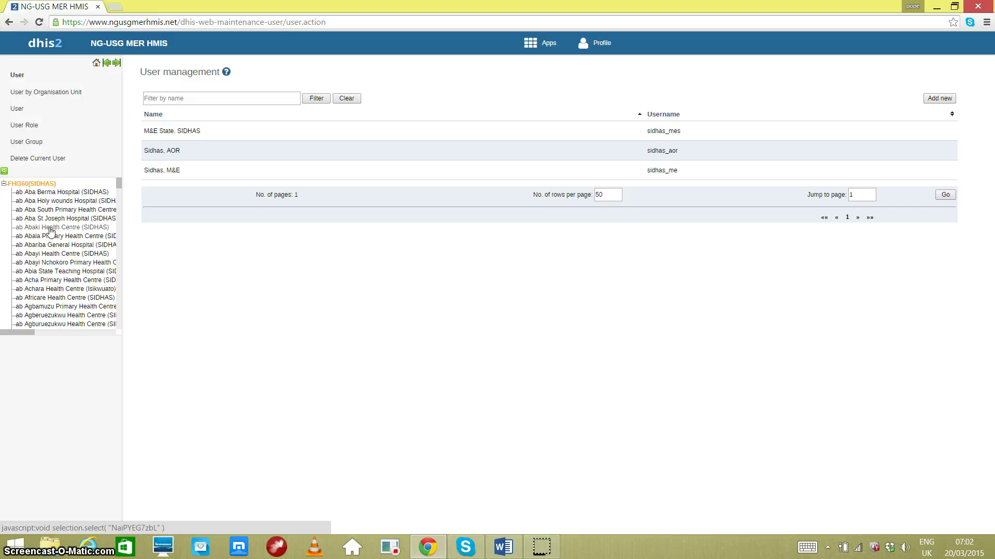
pyautogui.click(50, 228)
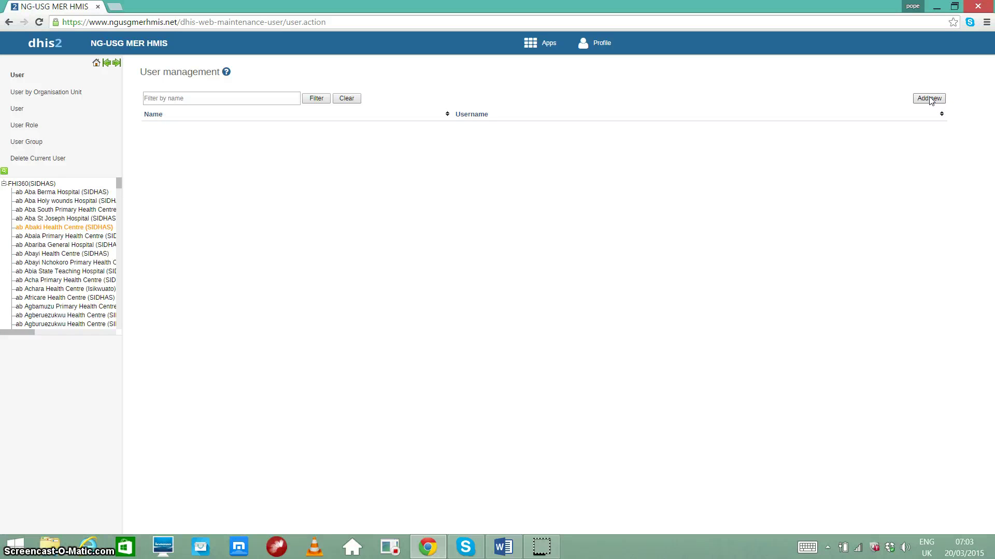
# Start a new user and open the Action dropdown of account-creation choices.
pyautogui.click(930, 99)
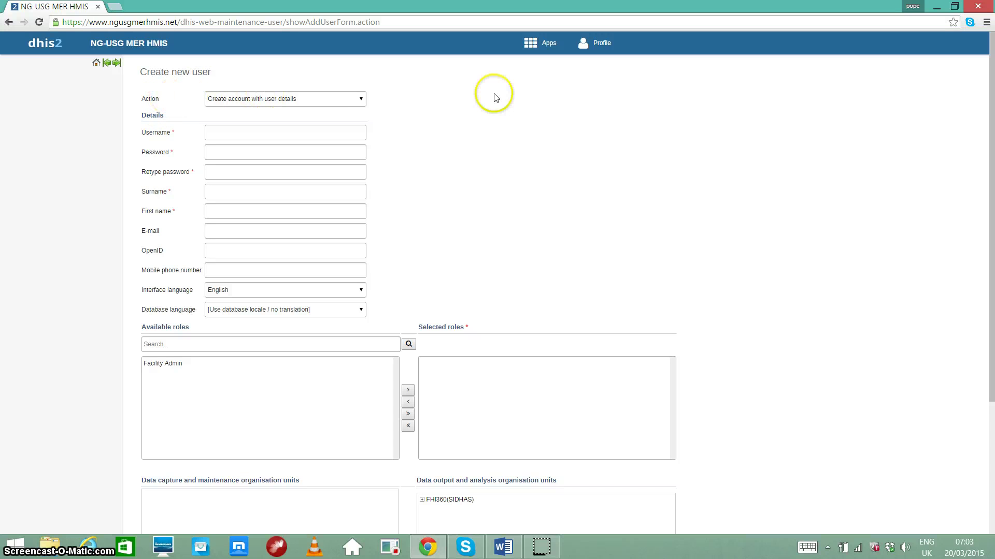
pyautogui.click(362, 100)
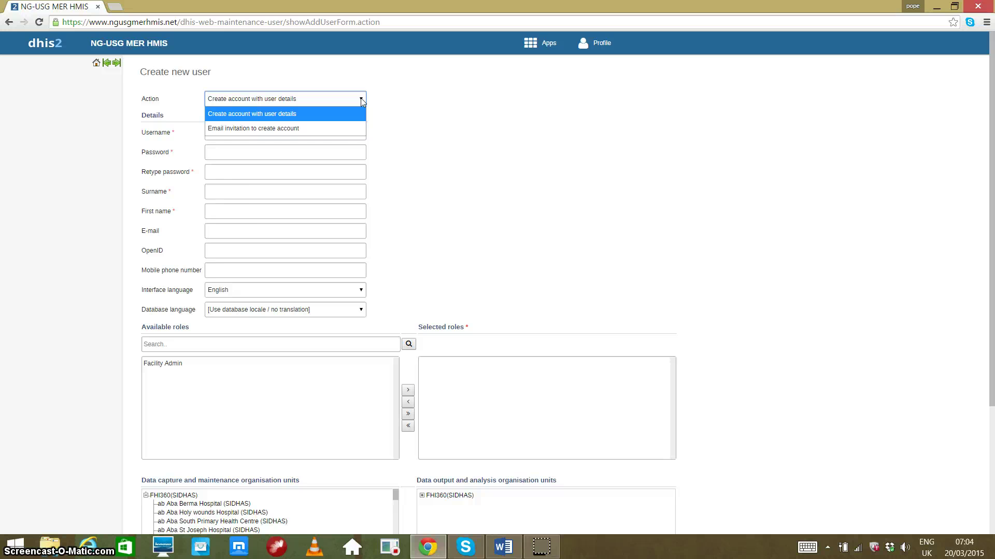
# Switch the user form's action to 'Email invitation to create account' and review the remaining fields.
pyautogui.click(344, 128)
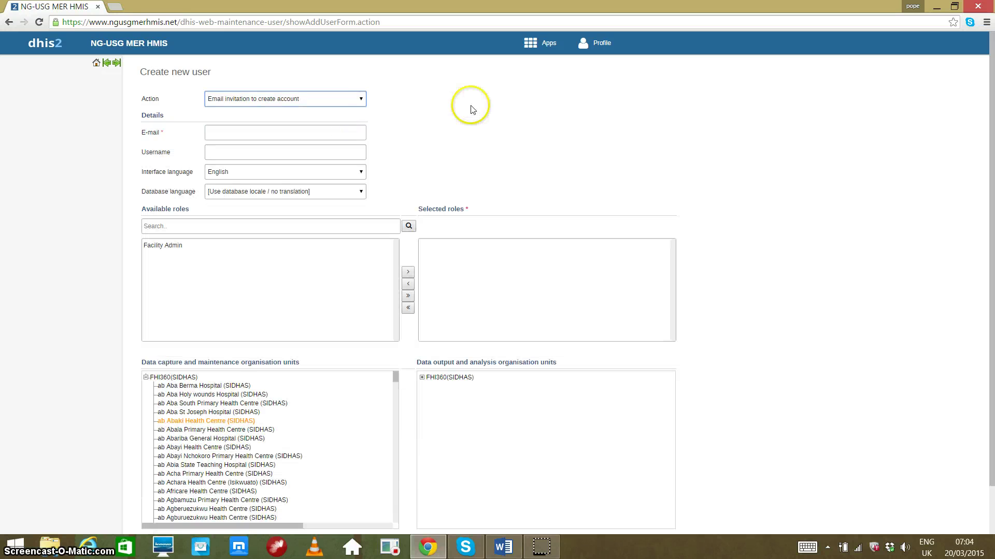
pyautogui.click(303, 132)
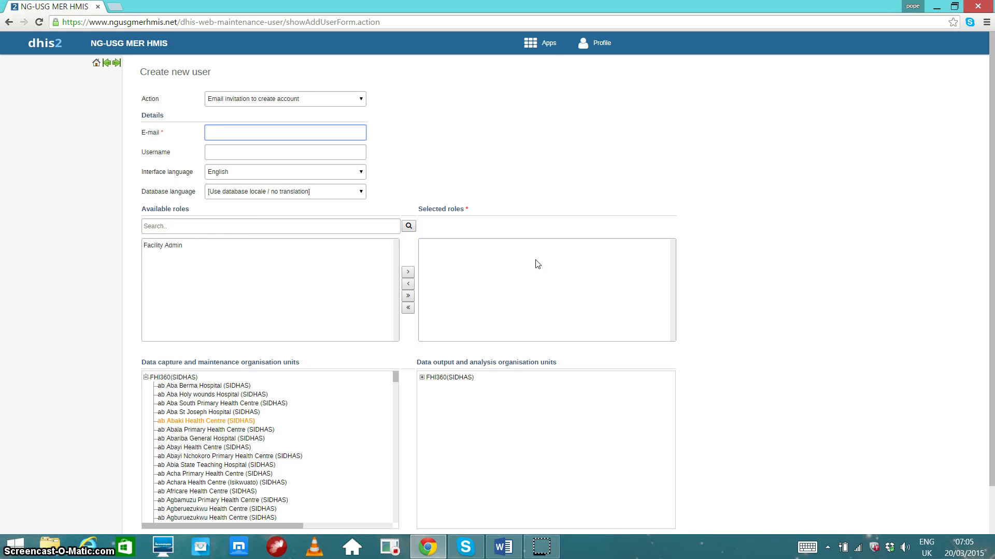
pyautogui.scroll(-1, 513, 254)
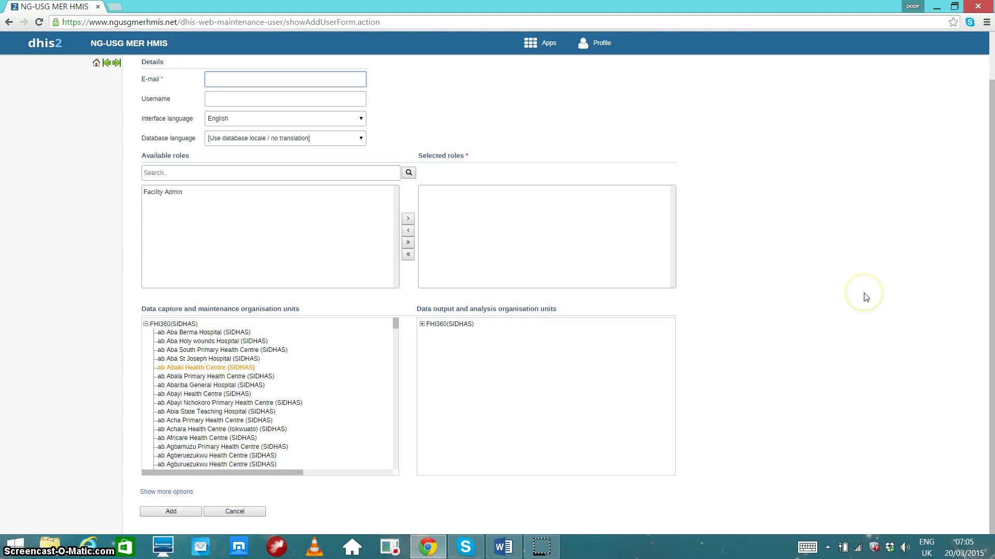
pyautogui.scroll(2, 864, 296)
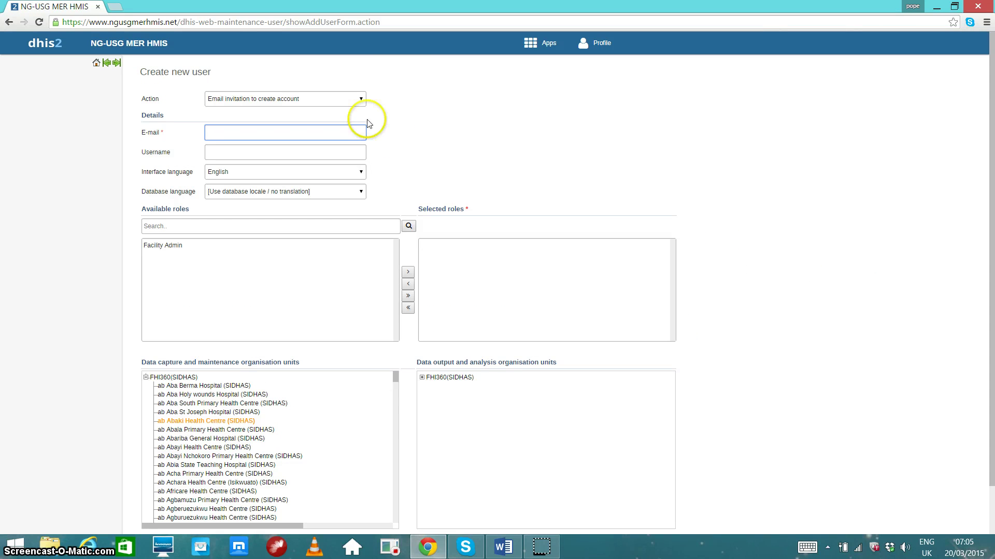
# Switch the action back to 'Create account with user details' and begin entering a username.
pyautogui.click(347, 100)
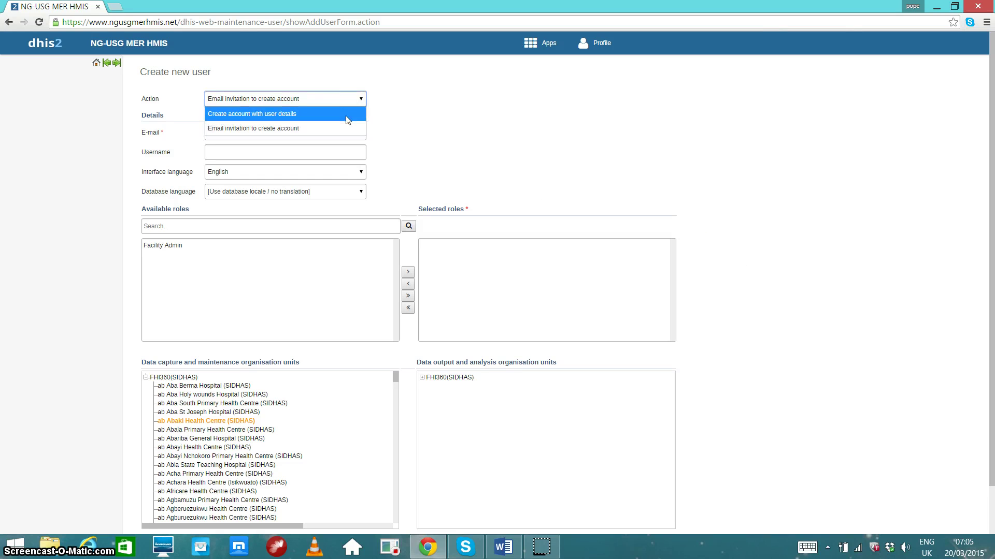
pyautogui.click(346, 116)
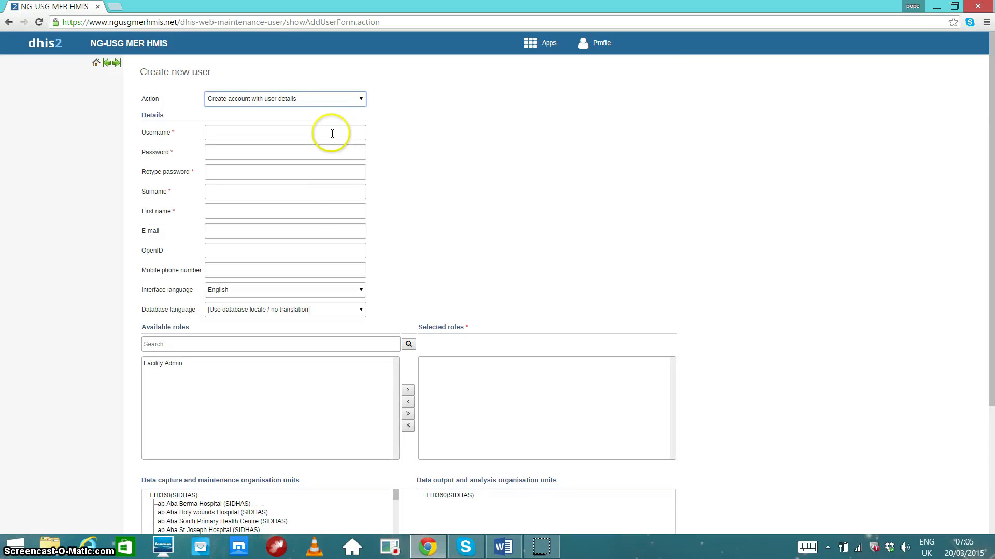
pyautogui.click(332, 133)
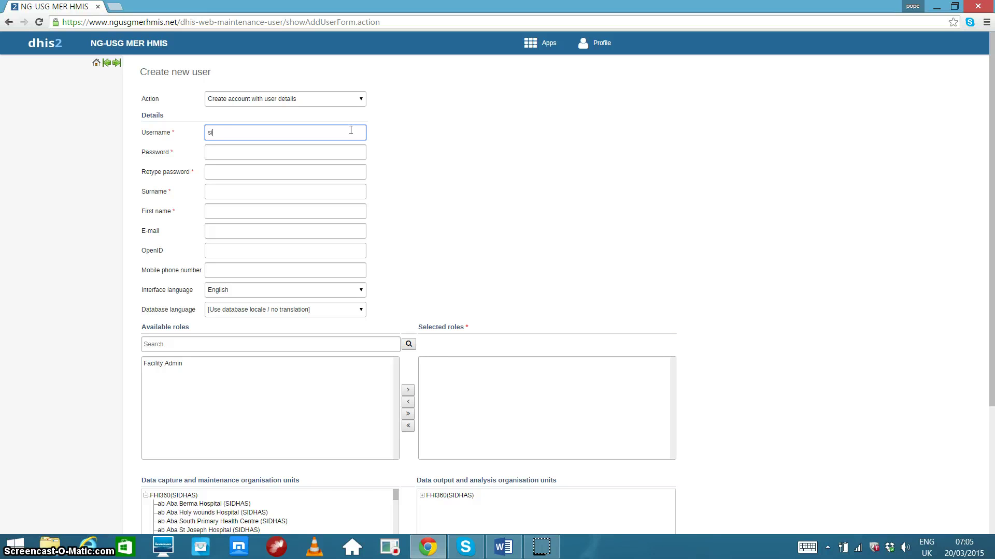
pyautogui.write('dhas')
pyautogui.press('BackSpace')
pyautogui.press('BackSpace')
pyautogui.press('BackSpace')
pyautogui.press('BackSpace')
pyautogui.press('BackSpace')
pyautogui.press('BackSpace')
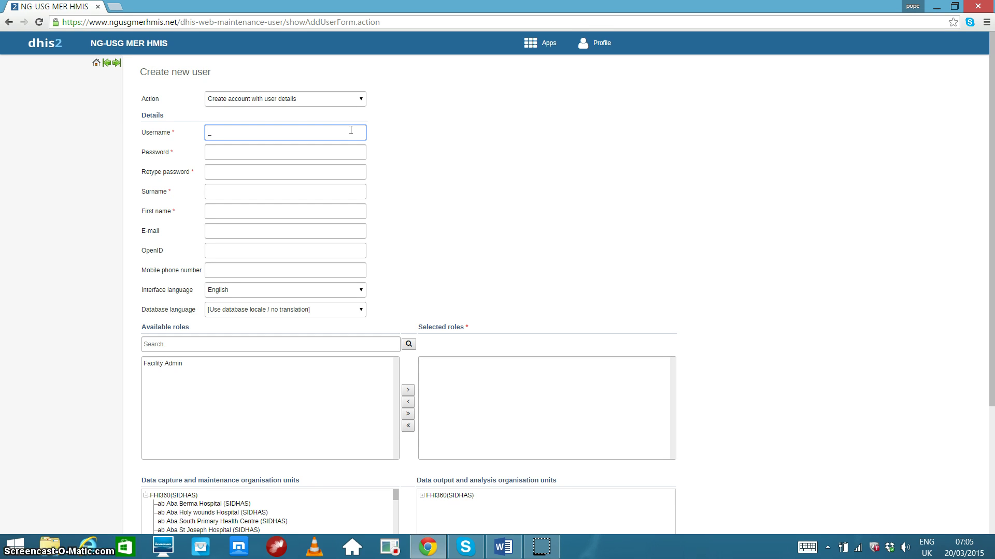
pyautogui.write('ci')
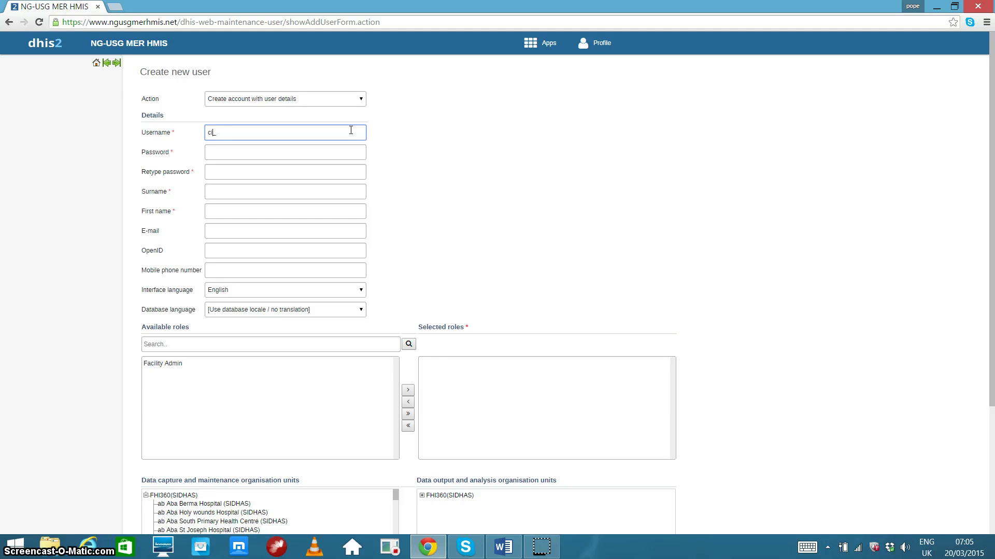
pyautogui.write('hp')
pyautogui.write('_')
pyautogui.press('BackSpace')
pyautogui.press('BackSpace')
pyautogui.press('BackSpace')
pyautogui.press('BackSpace')
pyautogui.press('BackSpace')
pyautogui.write('ahni')
pyautogui.press('BackSpace')
pyautogui.press('BackSpace')
pyautogui.press('BackSpace')
pyautogui.press('BackSpace')
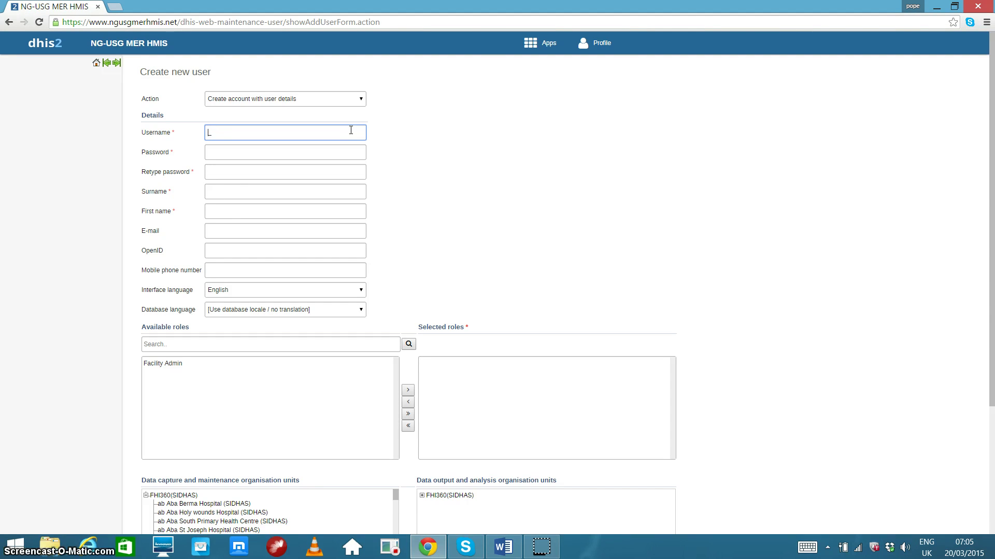
# Finish the username as the sidhas_ prefix followed by 'abaki' for the Abaki health centre.
pyautogui.write('sidhas_')
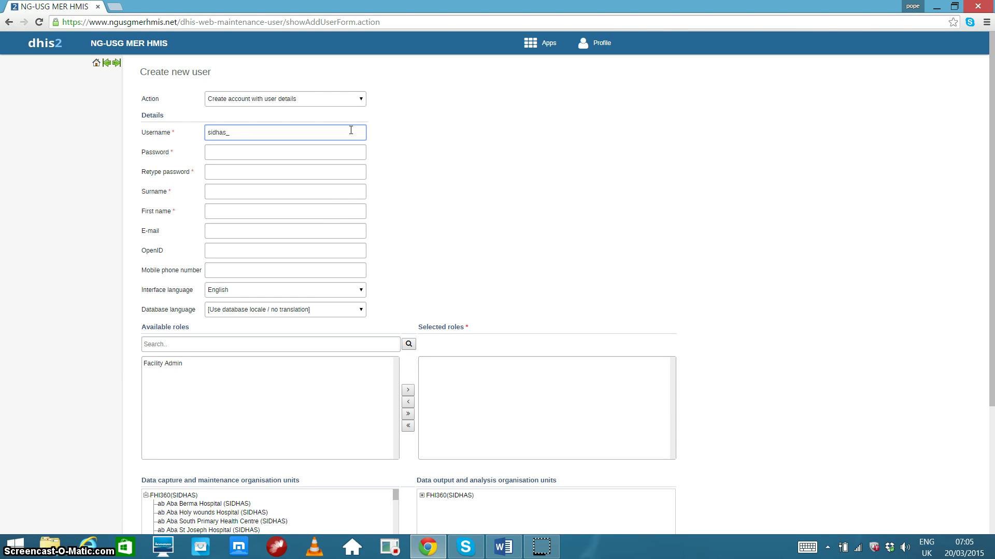
pyautogui.press('Left')
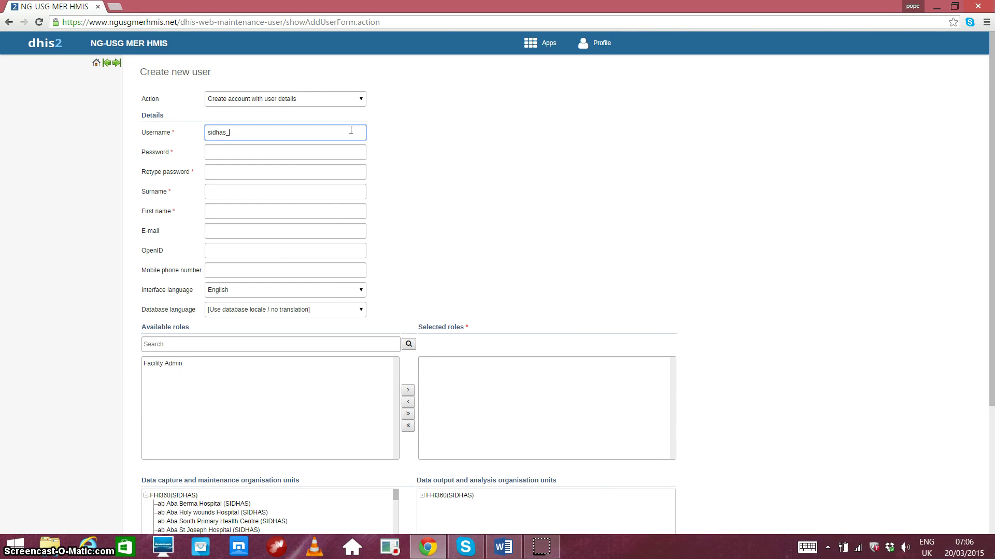
pyautogui.scroll(-2, 642, 187)
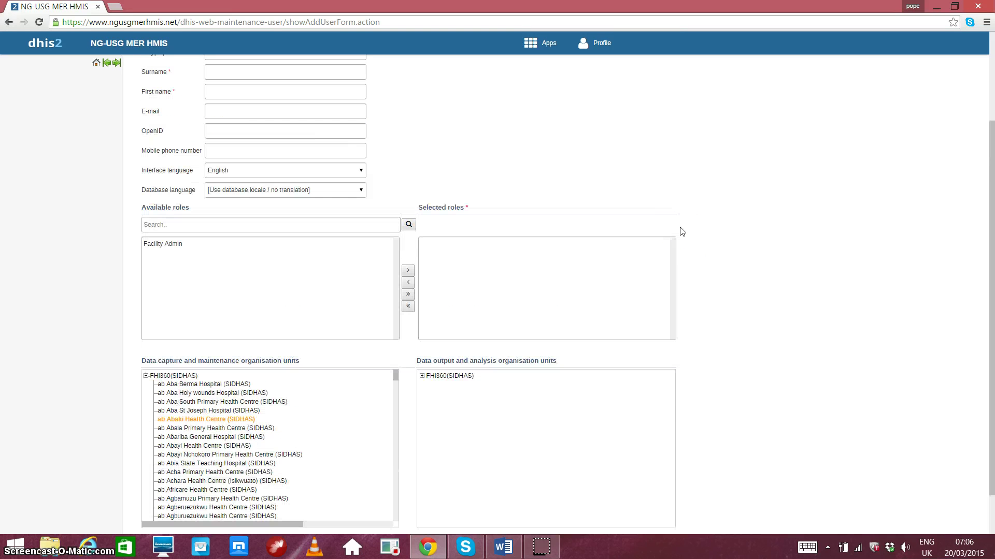
pyautogui.scroll(2, 682, 232)
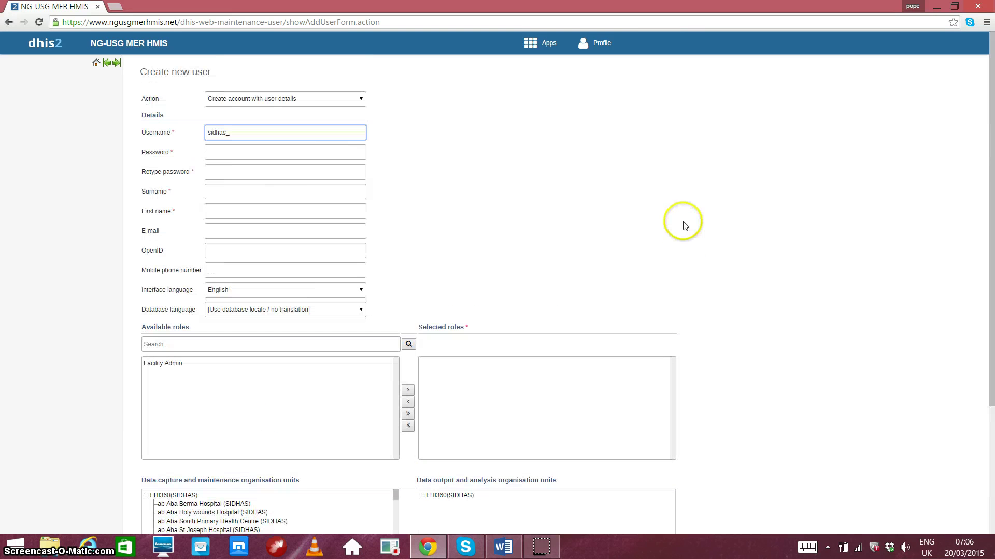
pyautogui.click(323, 132)
pyautogui.write('abakihc')
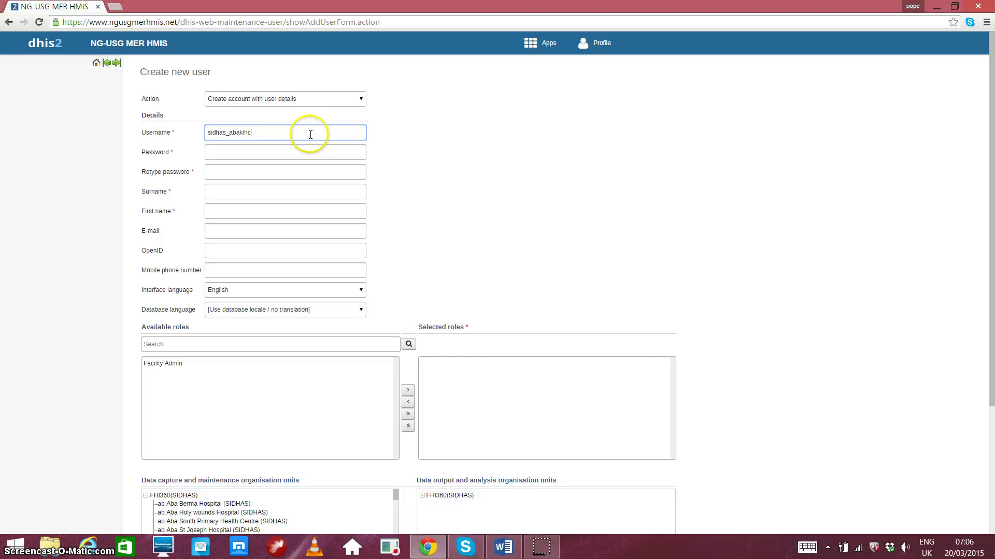
pyautogui.click(301, 149)
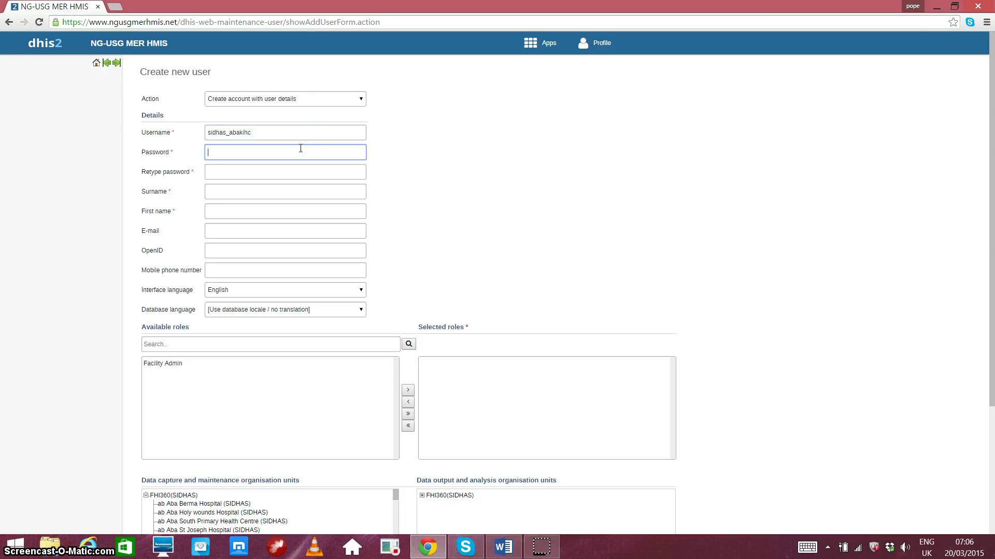
# Enter the password and its confirmation, then the user's surname and first name.
pyautogui.write('•••••••••')
pyautogui.press('Tab')
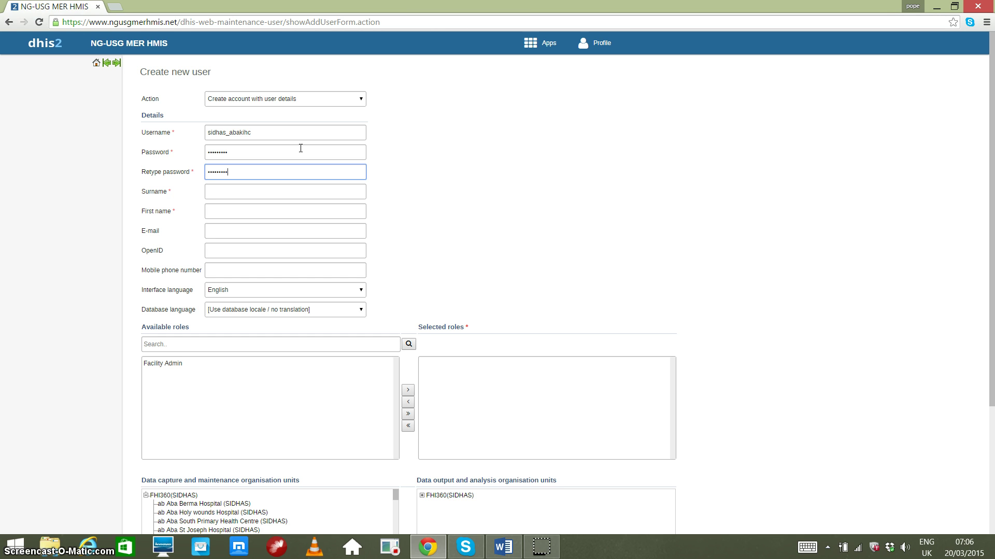
pyautogui.press('Tab')
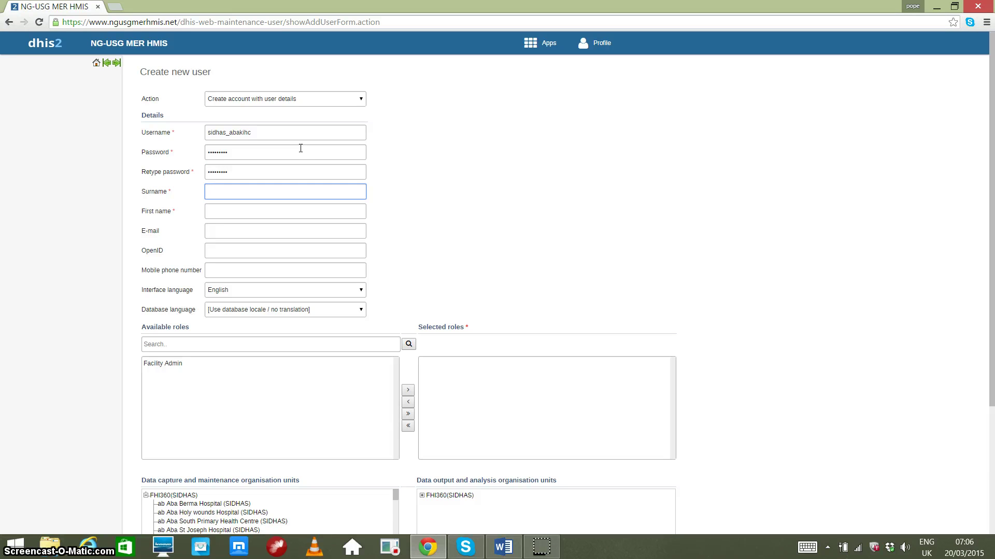
pyautogui.write('Demo')
pyautogui.press('Tab')
pyautogui.write('Abak')
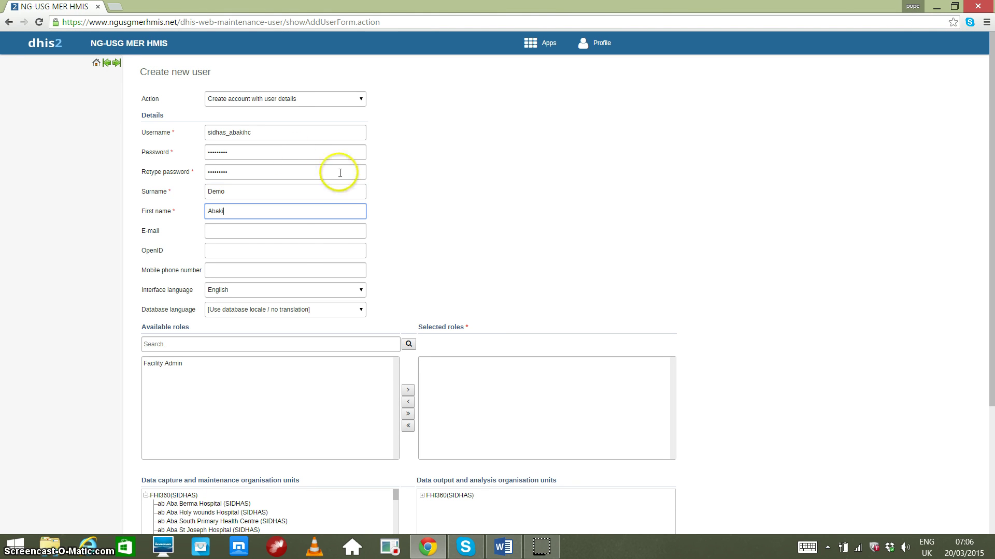
# Fill in the user's e-mail address, fixing a stray character, and the mobile phone number.
pyautogui.click(274, 233)
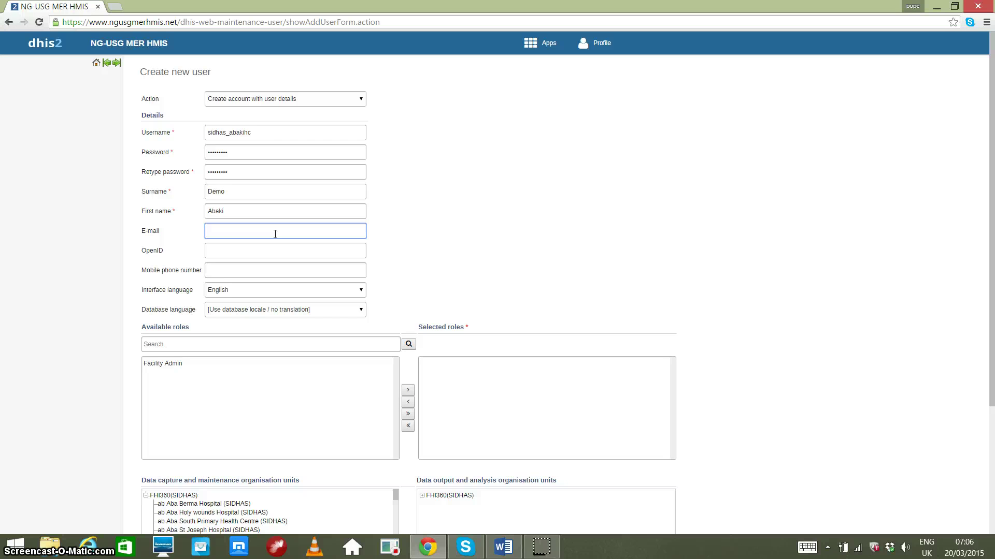
pyautogui.click(229, 228)
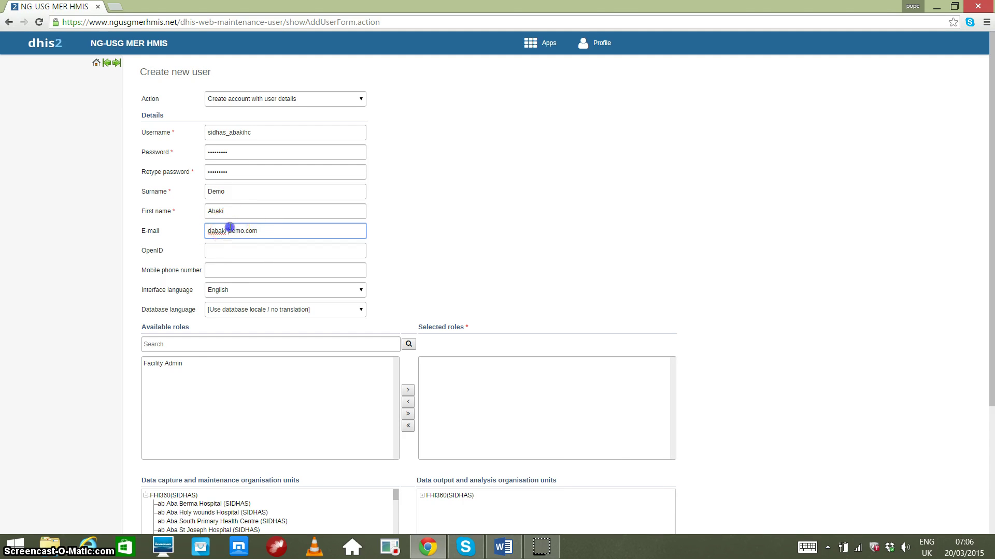
pyautogui.press('BackSpace')
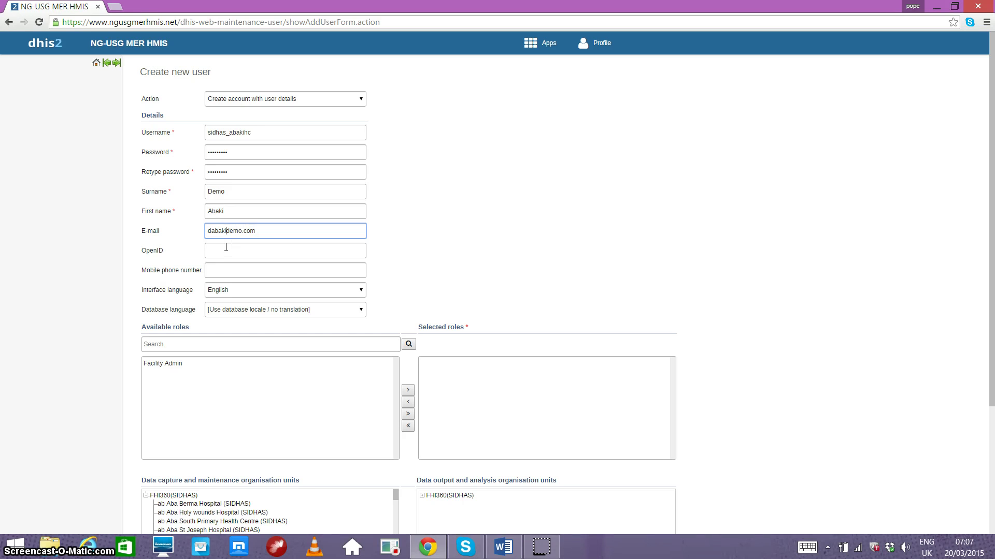
pyautogui.write('@')
pyautogui.click(298, 271)
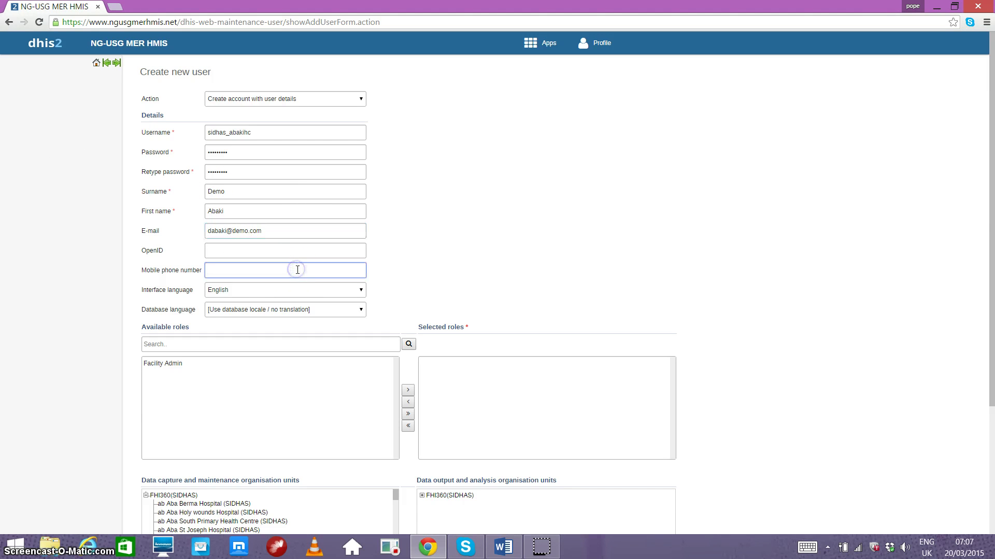
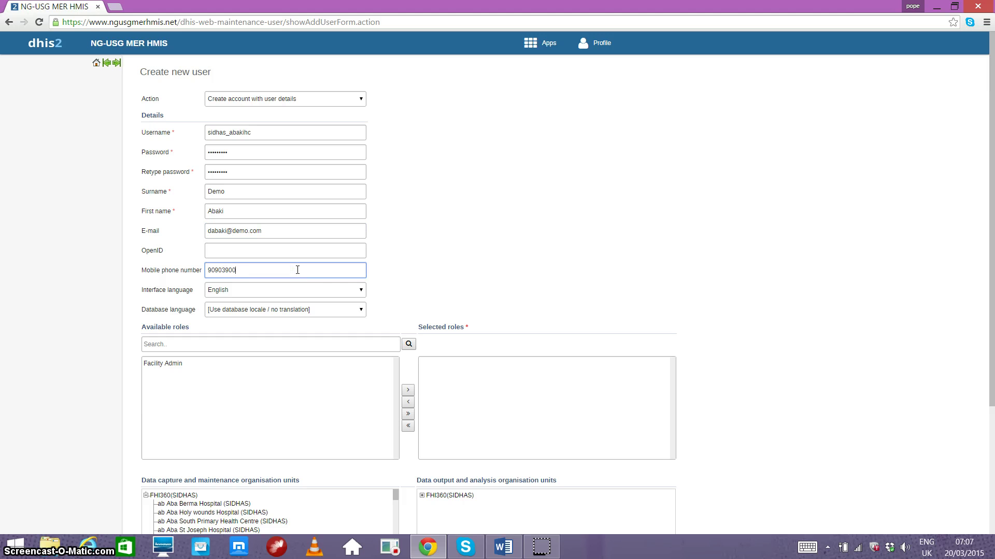
pyautogui.click(209, 270)
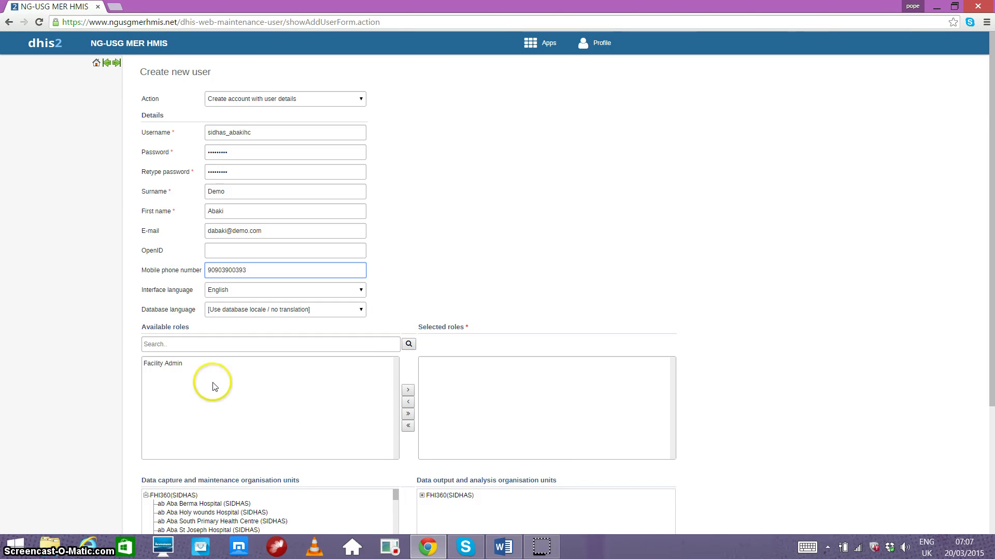
# Move Facility Admin from Available roles into the user's Selected roles.
pyautogui.click(172, 365)
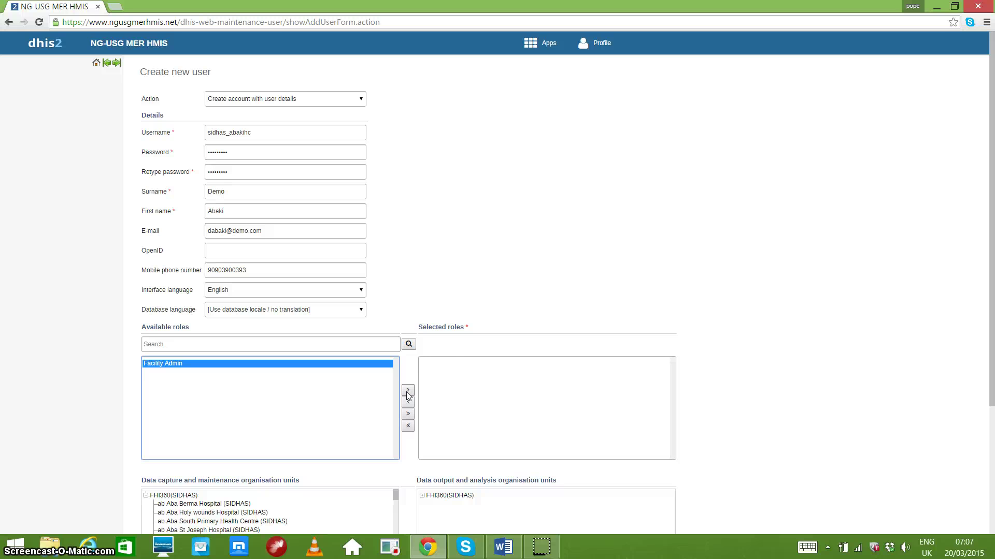
pyautogui.click(408, 392)
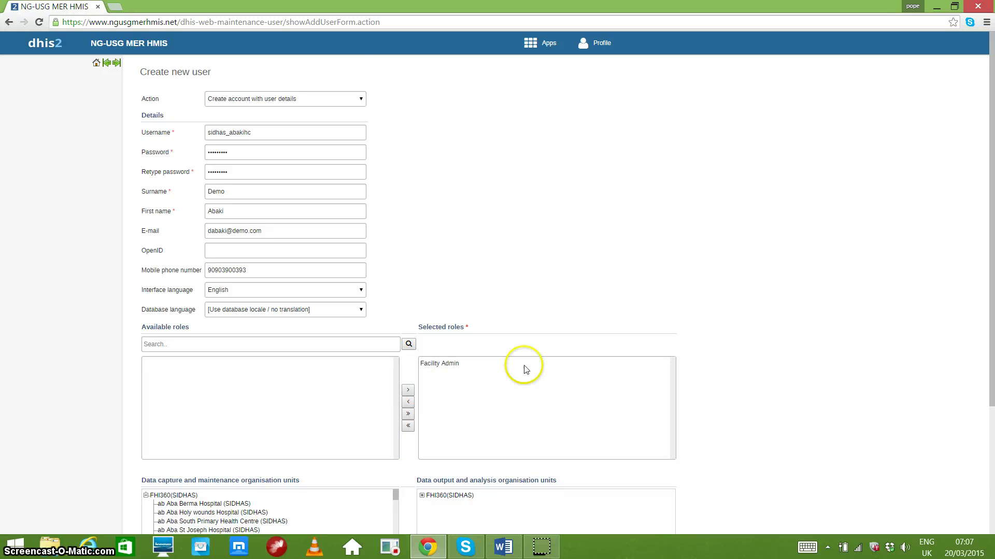
pyautogui.scroll(-3, 569, 396)
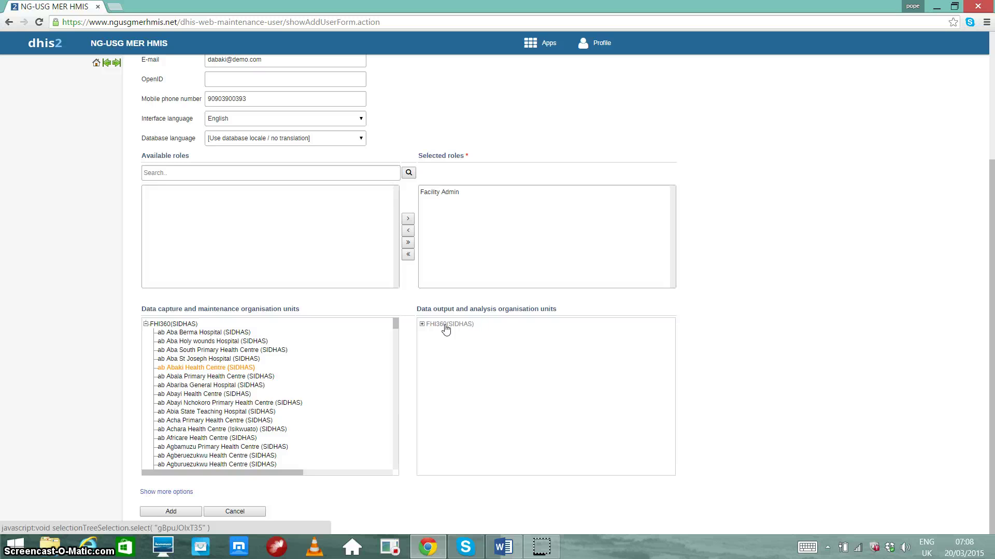
# Select FHI360(SIDHAS) in the Data output and analysis organisation units tree.
pyautogui.click(445, 326)
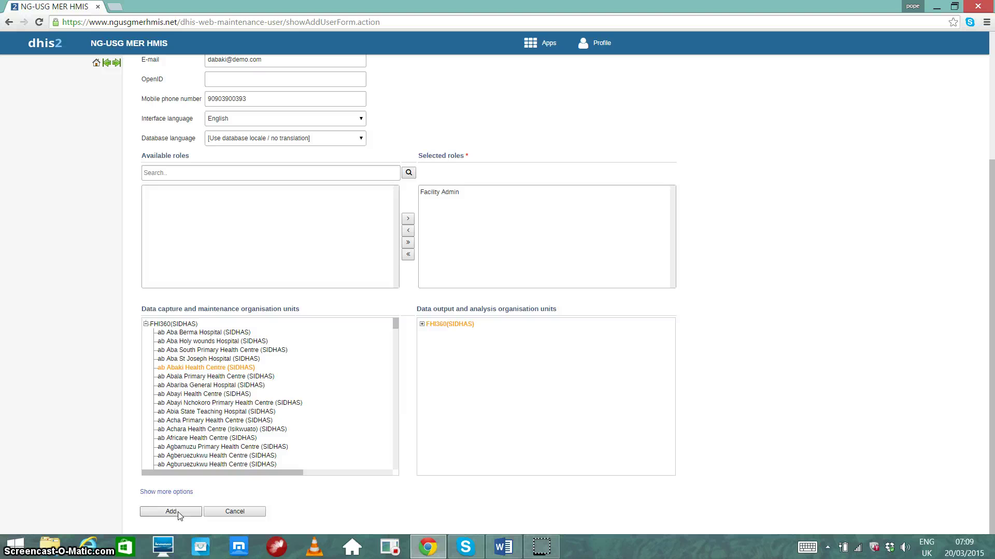
# Add the new user and decline Chrome's offer to save the password.
pyautogui.click(178, 513)
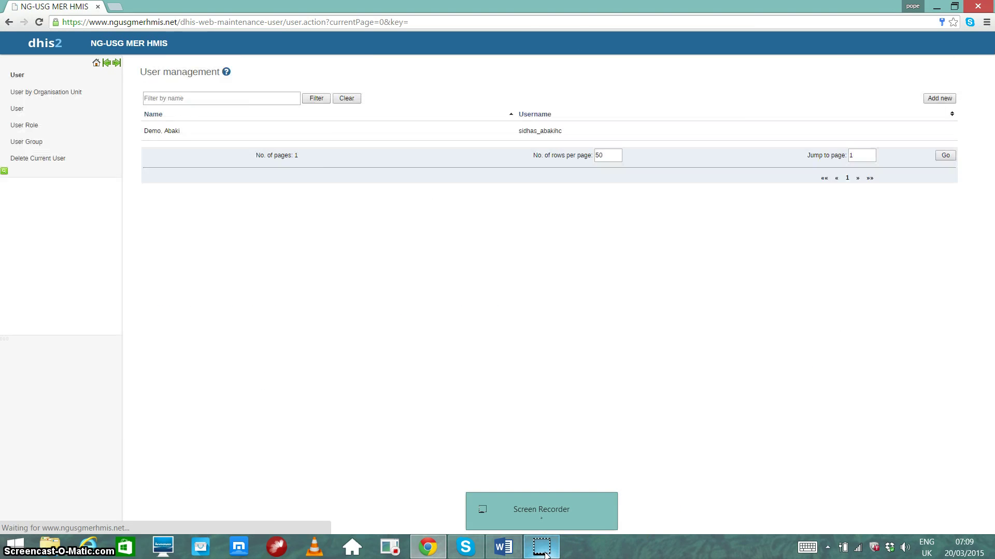
pyautogui.click(908, 106)
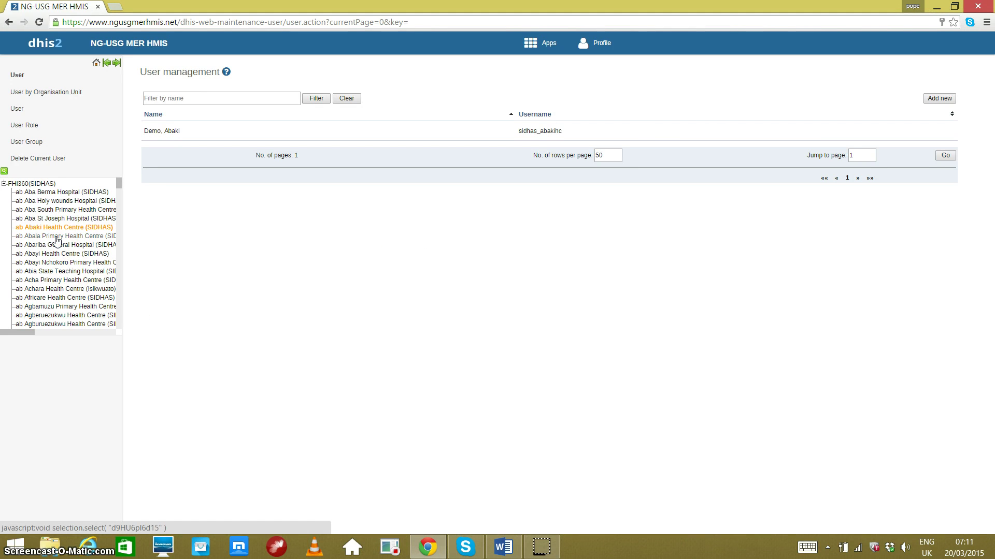
pyautogui.moveTo(120, 181)
pyautogui.mouseDown()
pyautogui.moveTo(120, 269)
pyautogui.moveTo(120, 182)
pyautogui.mouseUp()
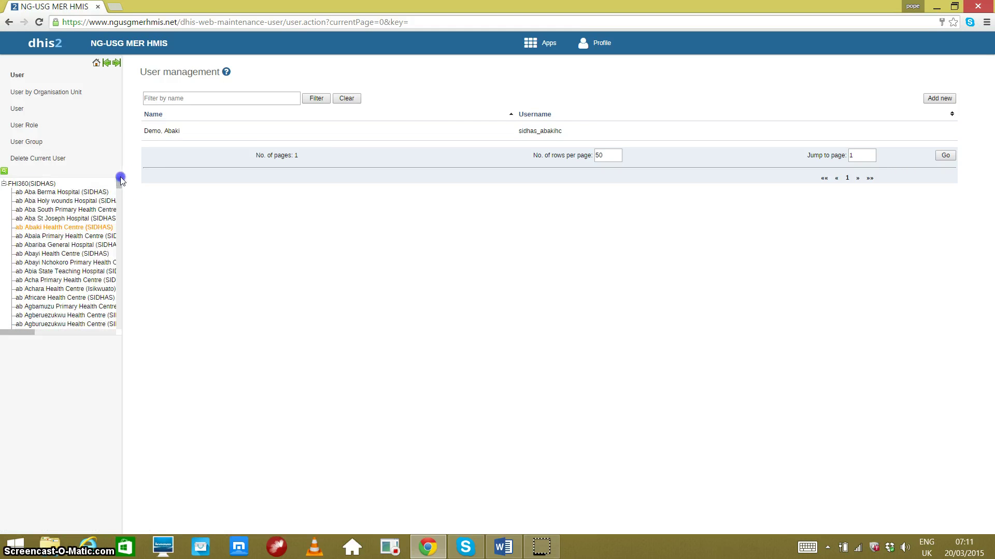